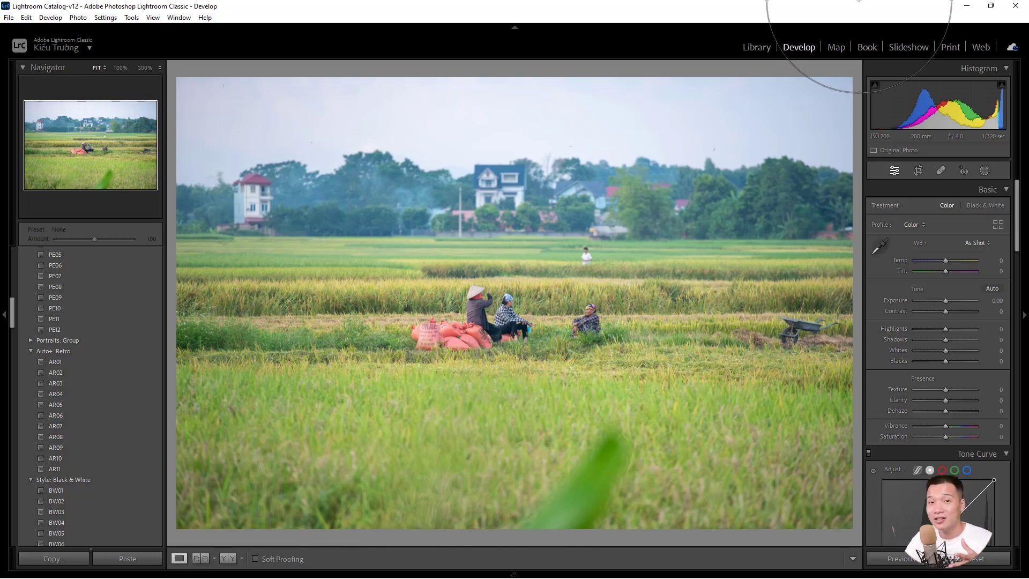
Step: Activate the Healing brush and set its size to about 84 for the distant figure
{"action": "left_click", "coordinate": [214, 17]}
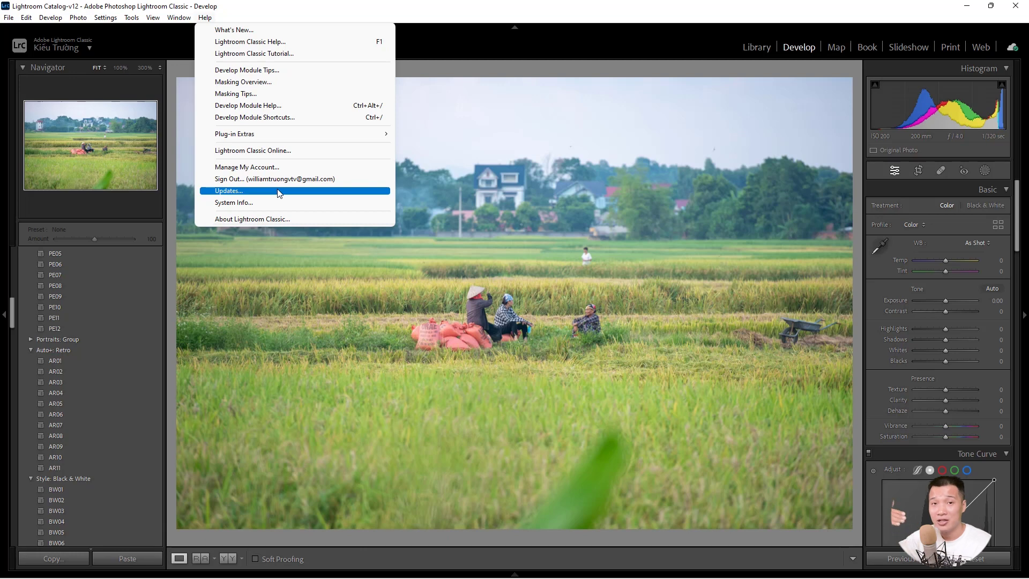
{"action": "left_click", "coordinate": [940, 173]}
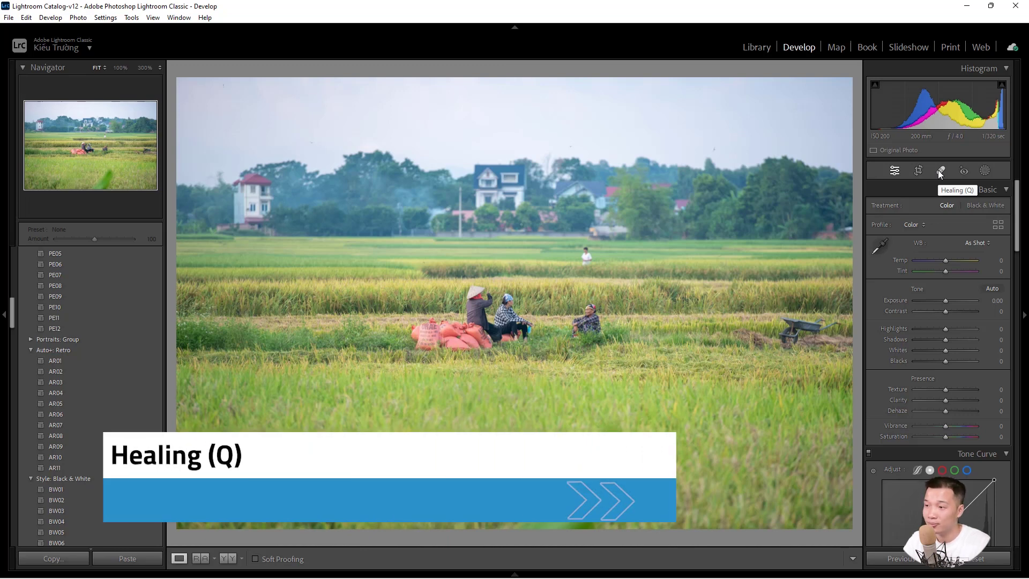
{"action": "left_click", "coordinate": [940, 171]}
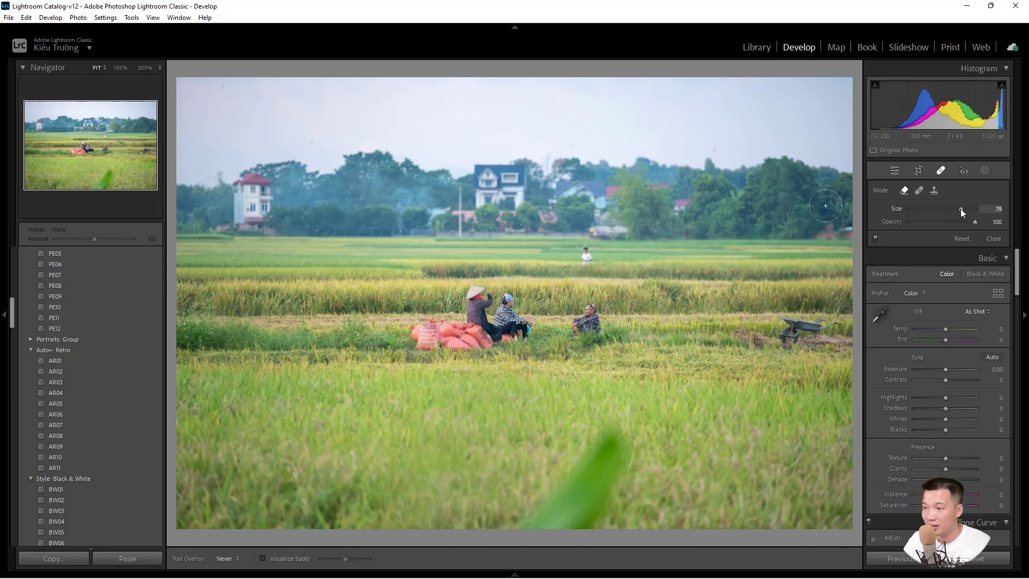
{"action": "mouse_move", "coordinate": [958, 213]}
{"action": "left_mouse_down"}
{"action": "mouse_move", "coordinate": [944, 213]}
{"action": "mouse_move", "coordinate": [969, 208]}
{"action": "left_mouse_up"}
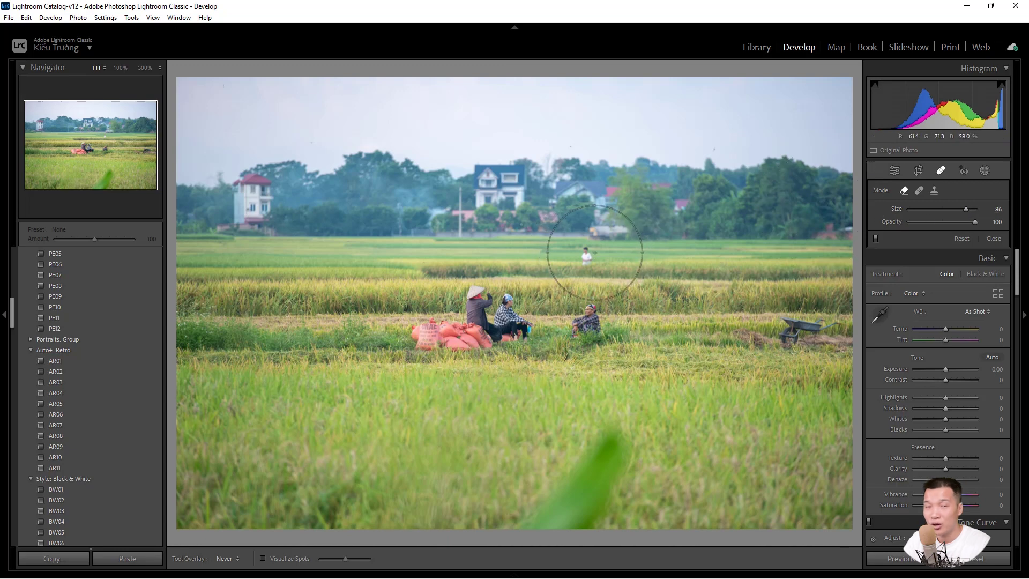
{"action": "scroll", "coordinate": [587, 258], "scroll_direction": "down", "scroll_amount": 2}
{"action": "scroll", "coordinate": [593, 253], "scroll_direction": "down", "scroll_amount": 2}
{"action": "scroll", "coordinate": [595, 251], "scroll_direction": "down", "scroll_amount": 3}
{"action": "scroll", "coordinate": [593, 250], "scroll_direction": "down", "scroll_amount": 2}
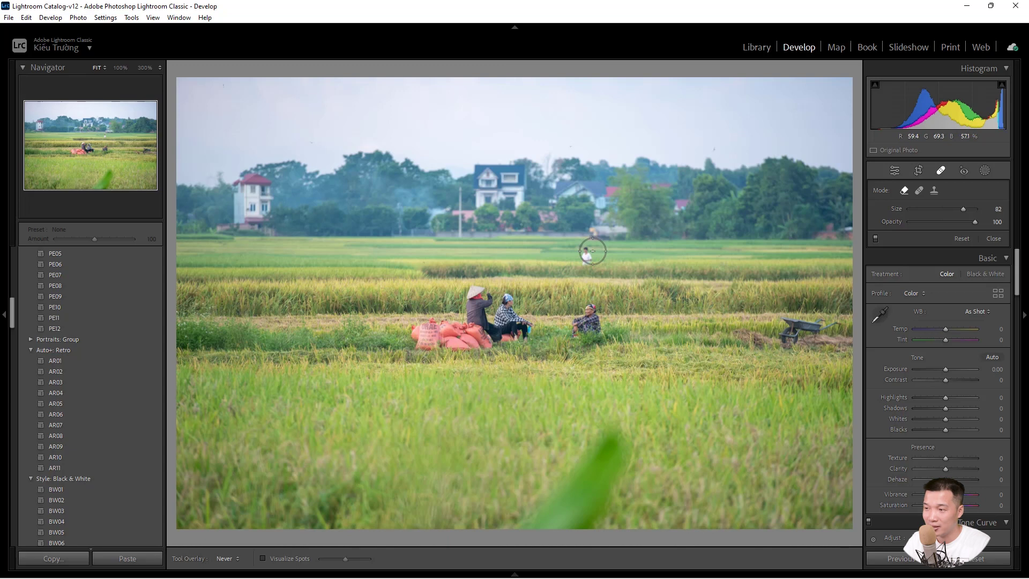
{"action": "scroll", "coordinate": [594, 250], "scroll_direction": "up", "scroll_amount": 1}
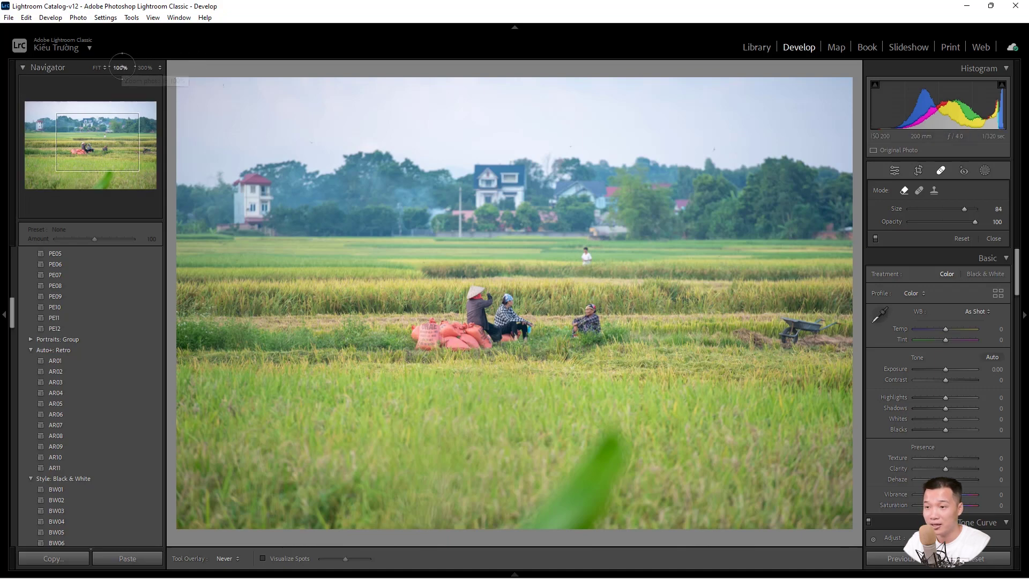
Step: At 100% zoom, heal over the small boy in white and refresh the fill twice
{"action": "left_click", "coordinate": [120, 67]}
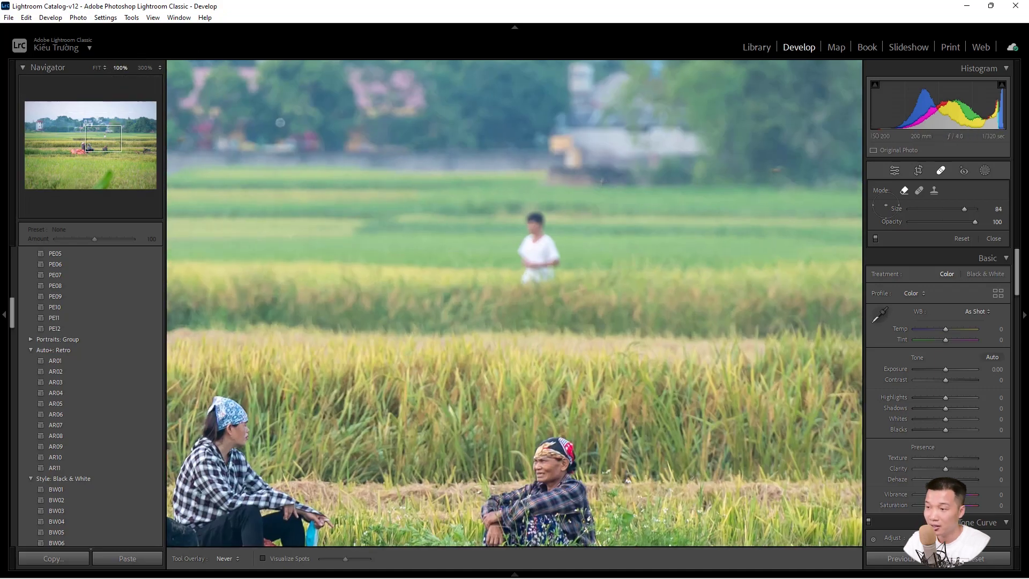
{"action": "scroll", "coordinate": [826, 206], "scroll_direction": "down", "scroll_amount": 5}
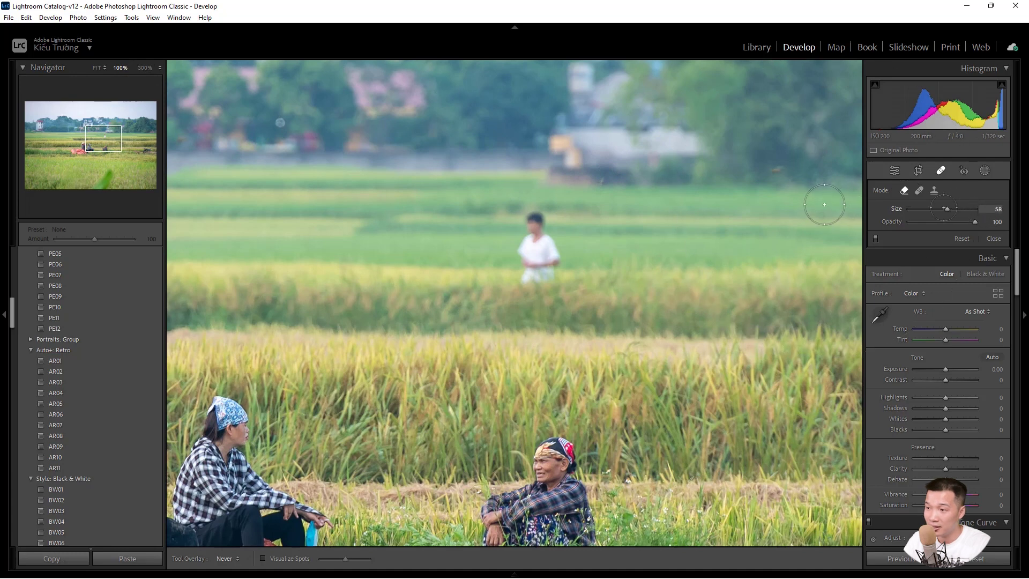
{"action": "scroll", "coordinate": [825, 206], "scroll_direction": "down", "scroll_amount": 3}
{"action": "scroll", "coordinate": [826, 206], "scroll_direction": "up", "scroll_amount": 3}
{"action": "scroll", "coordinate": [825, 206], "scroll_direction": "up", "scroll_amount": 3}
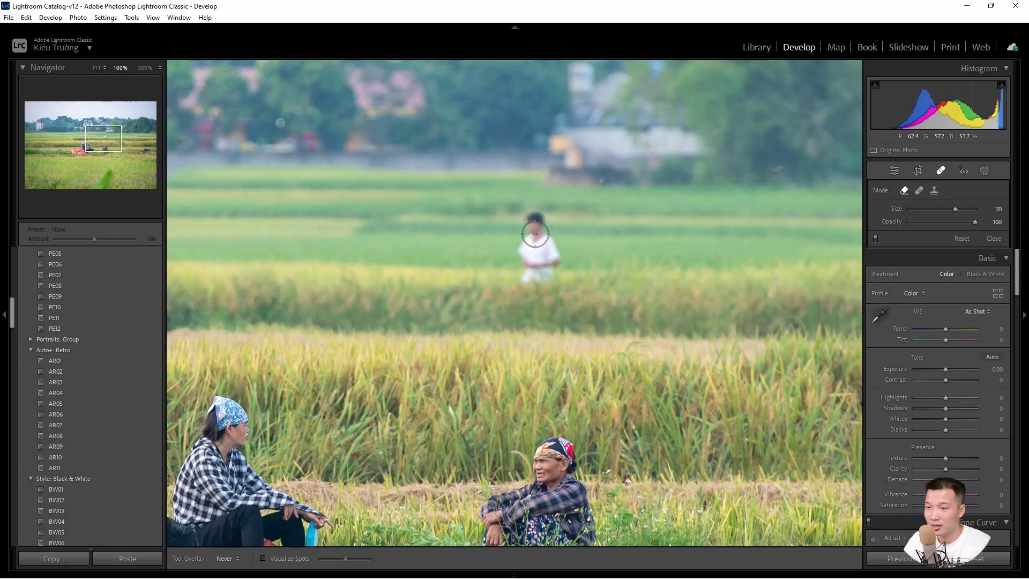
{"action": "left_click_drag", "start_coordinate": [535, 233], "coordinate": [532, 272]}
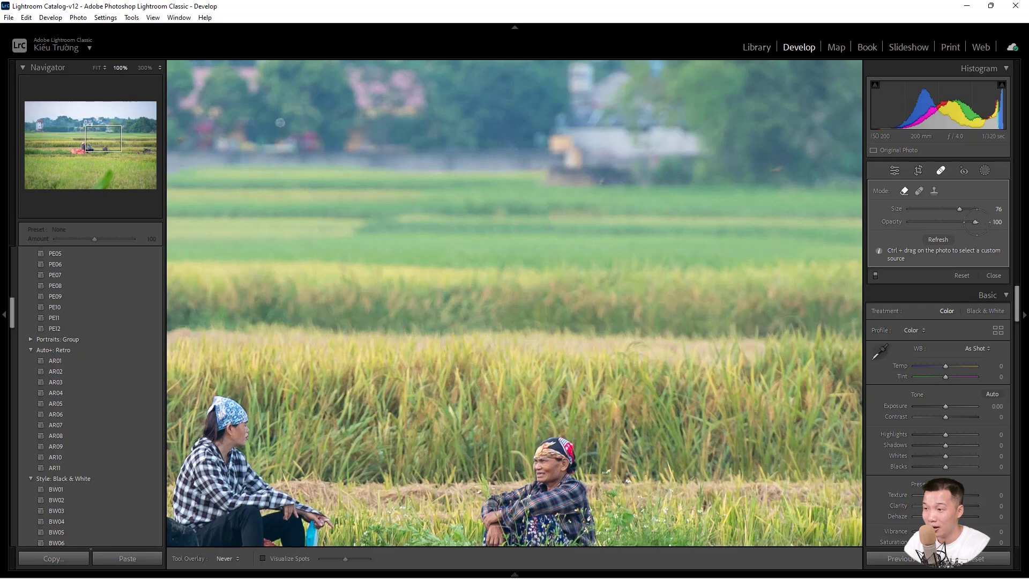
{"action": "left_click", "coordinate": [938, 239]}
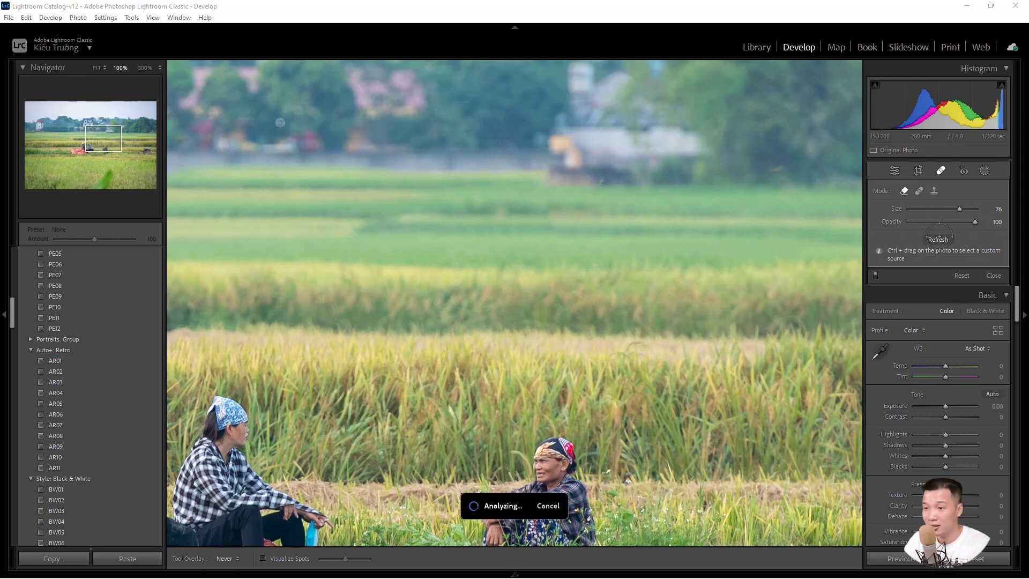
{"action": "left_click", "coordinate": [938, 239]}
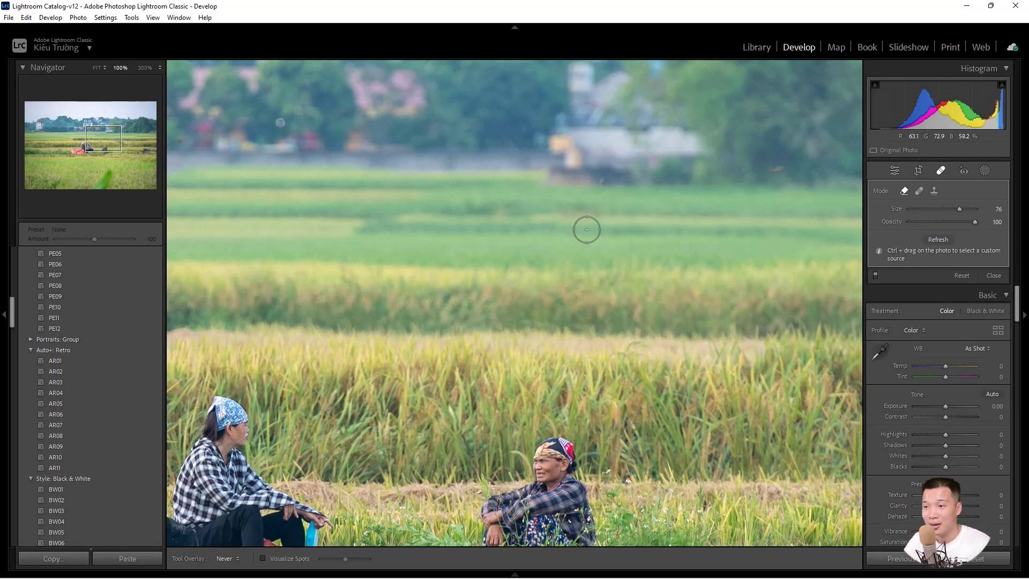
Step: Back at Fit view, heal away the seated woman on the right and refresh the fill
{"action": "key", "text": "z"}
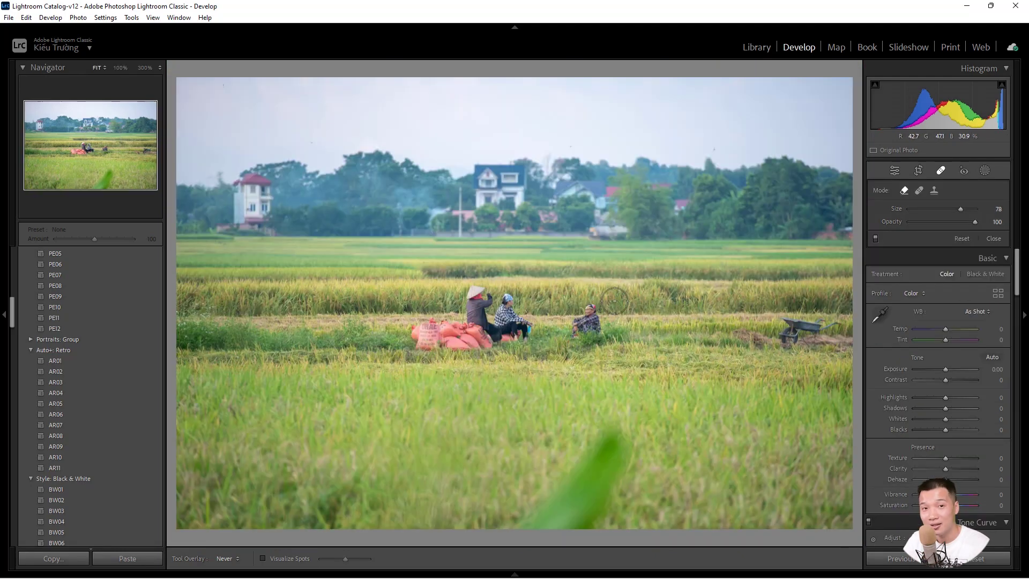
{"action": "scroll", "coordinate": [584, 321], "scroll_direction": "up", "scroll_amount": 3}
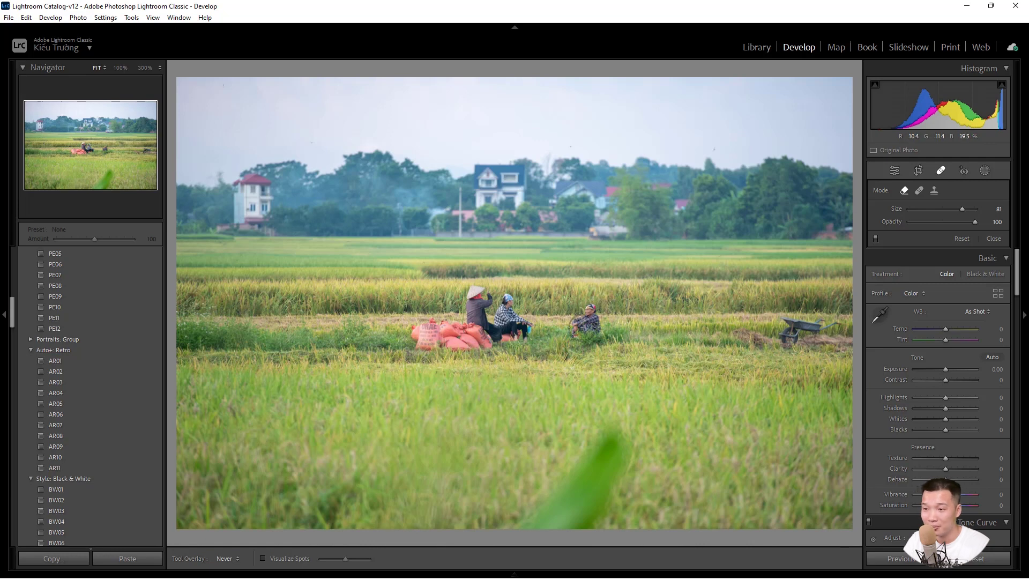
{"action": "left_click", "coordinate": [586, 321]}
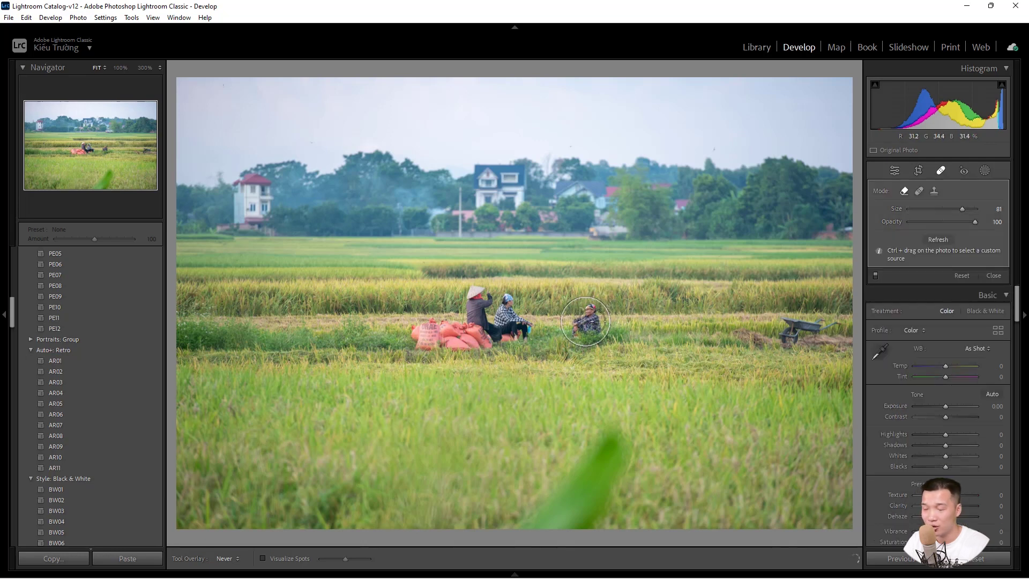
{"action": "left_click_drag", "start_coordinate": [586, 321], "coordinate": [600, 322]}
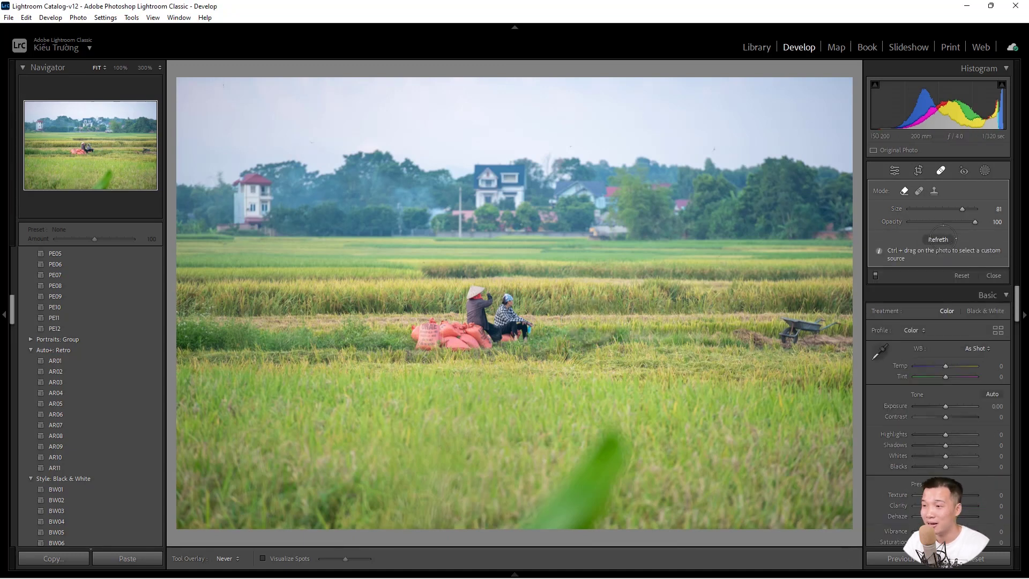
{"action": "left_click", "coordinate": [939, 239]}
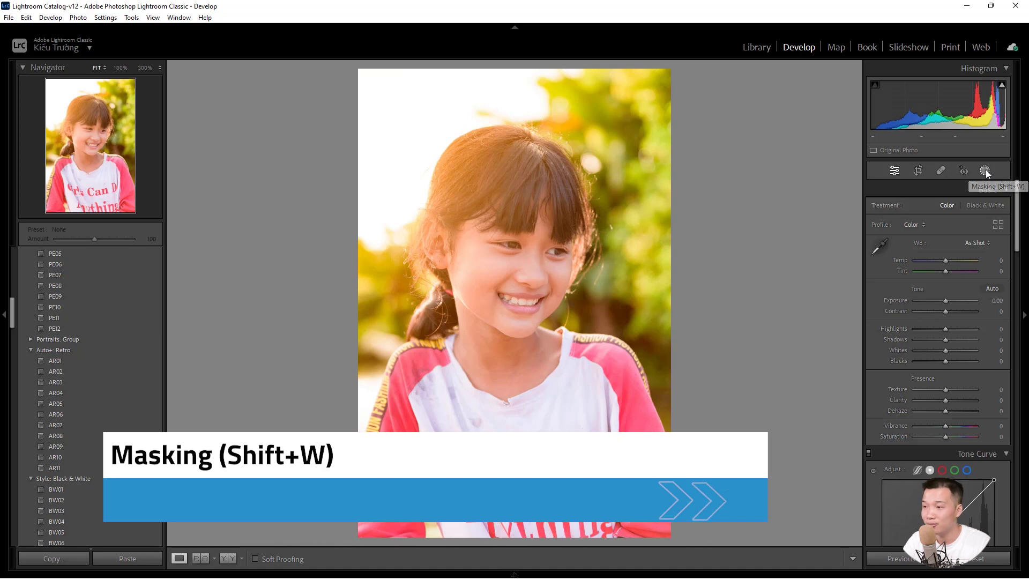
Step: Try a Subject mask on the girl with an exposure tweak, reset it, then remove the mask
{"action": "left_click", "coordinate": [985, 170]}
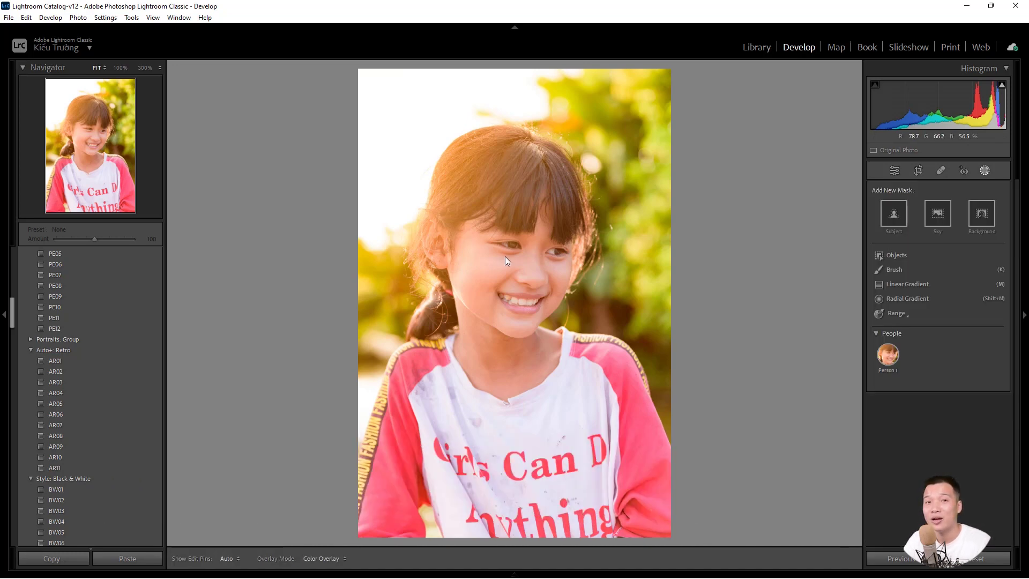
{"action": "left_click", "coordinate": [893, 213]}
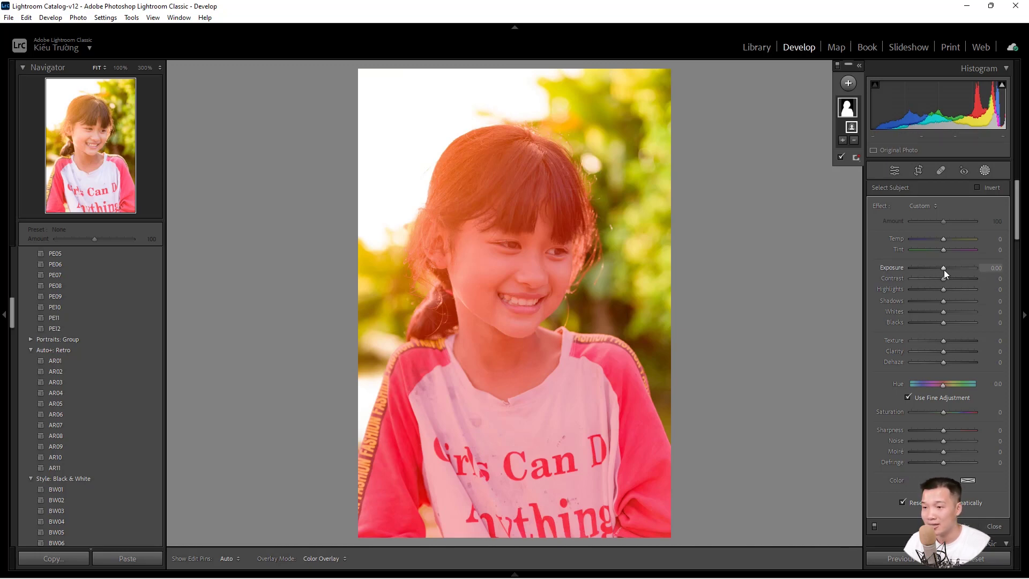
{"action": "left_click_drag", "start_coordinate": [944, 269], "coordinate": [943, 267]}
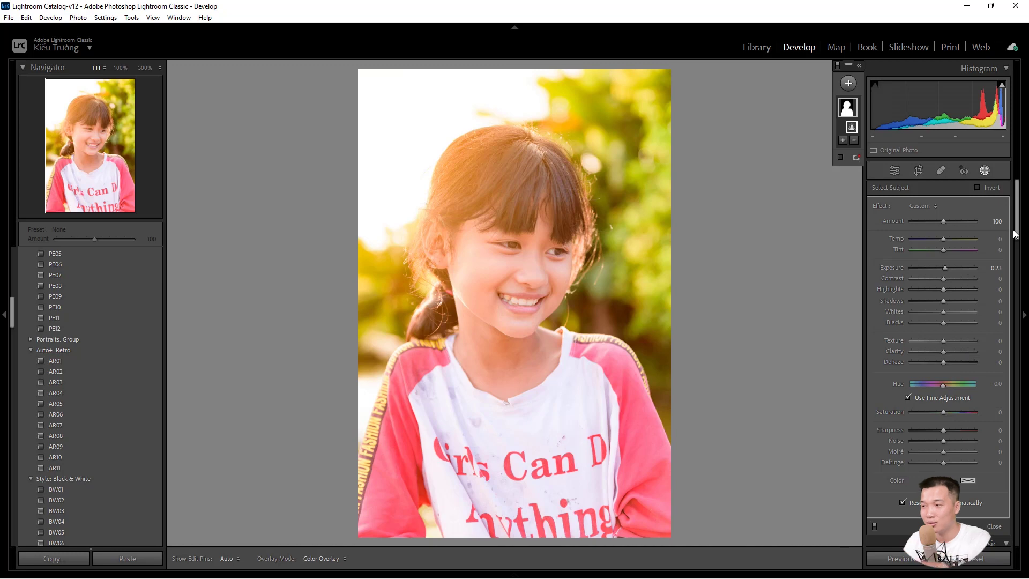
{"action": "double_click", "coordinate": [892, 268]}
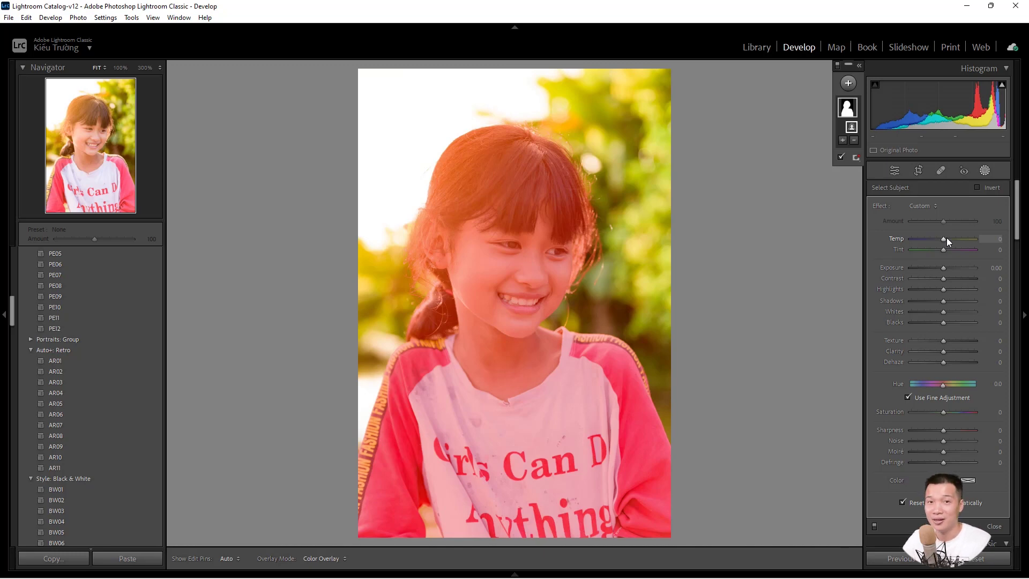
{"action": "key", "text": "ctrl+z"}
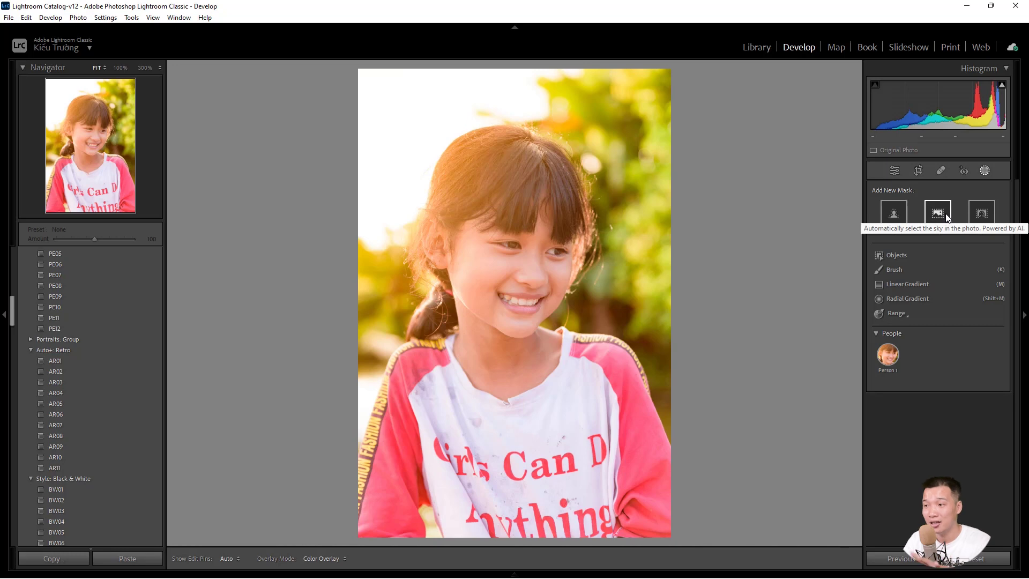
Step: Mask the background, lower its exposure to about -0.64 and tint it yellow-orange
{"action": "left_click", "coordinate": [982, 214]}
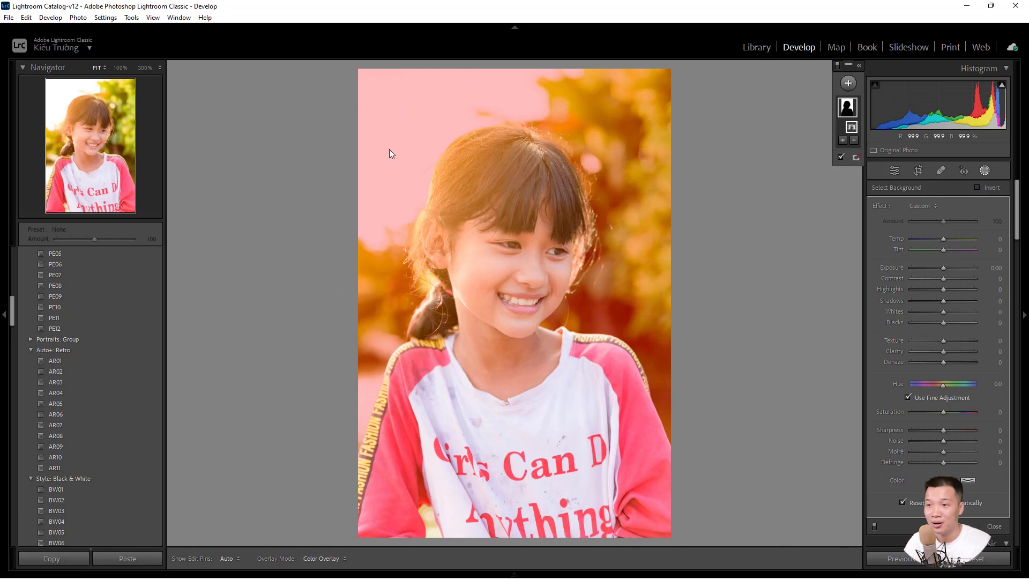
{"action": "mouse_move", "coordinate": [515, 241]}
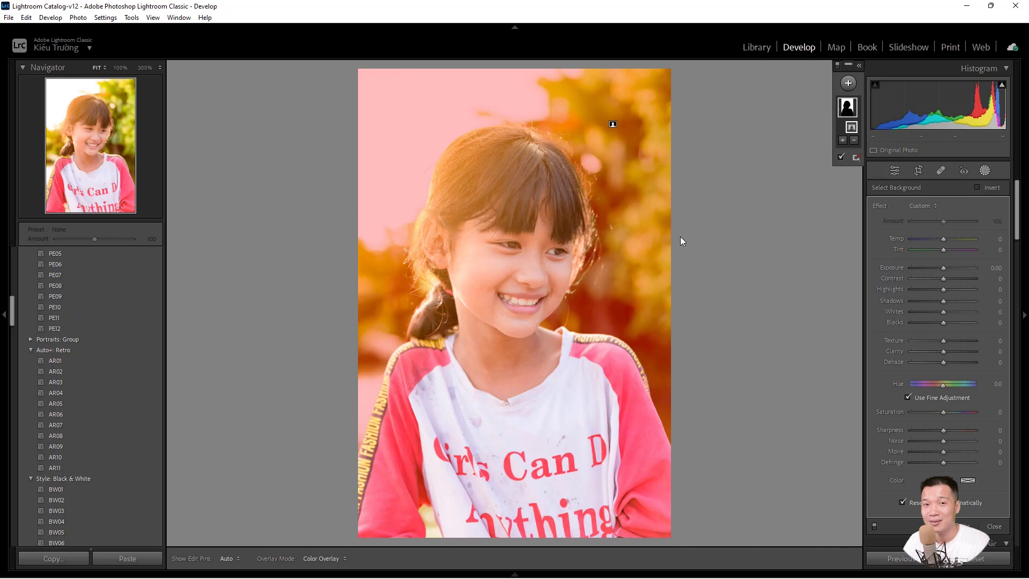
{"action": "key", "text": "o"}
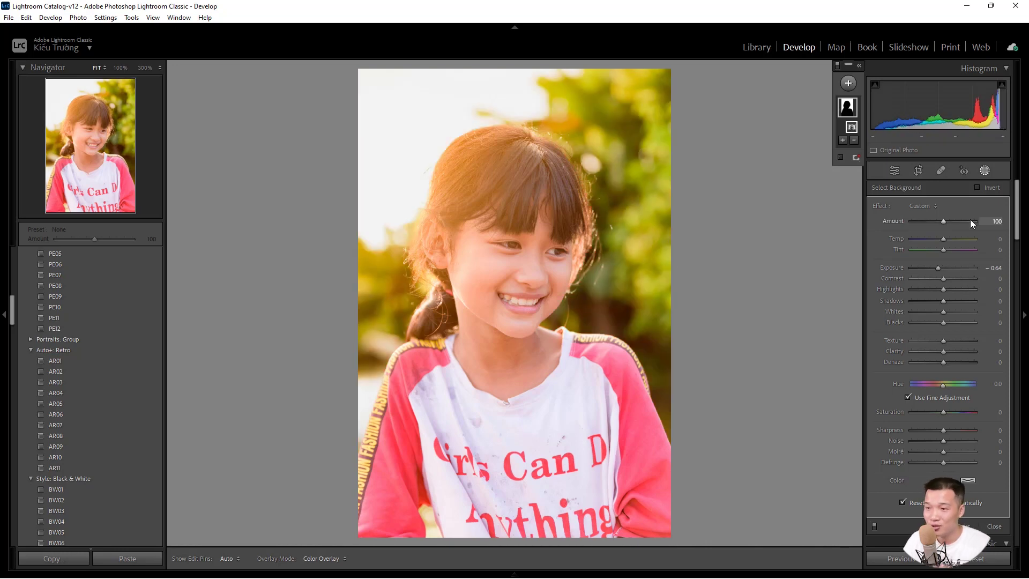
{"action": "left_click_drag", "start_coordinate": [942, 267], "coordinate": [942, 267]}
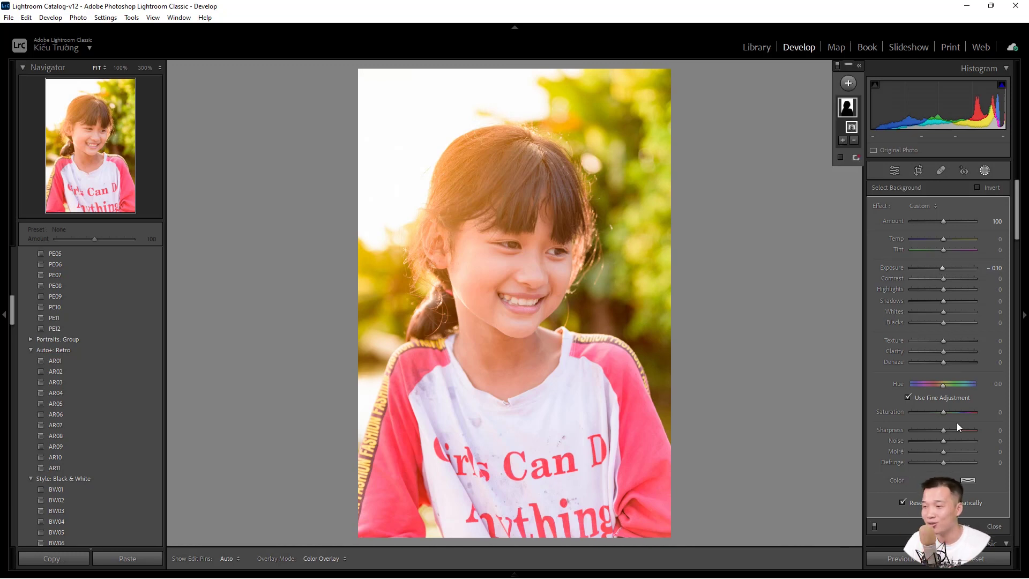
{"action": "left_click", "coordinate": [968, 480]}
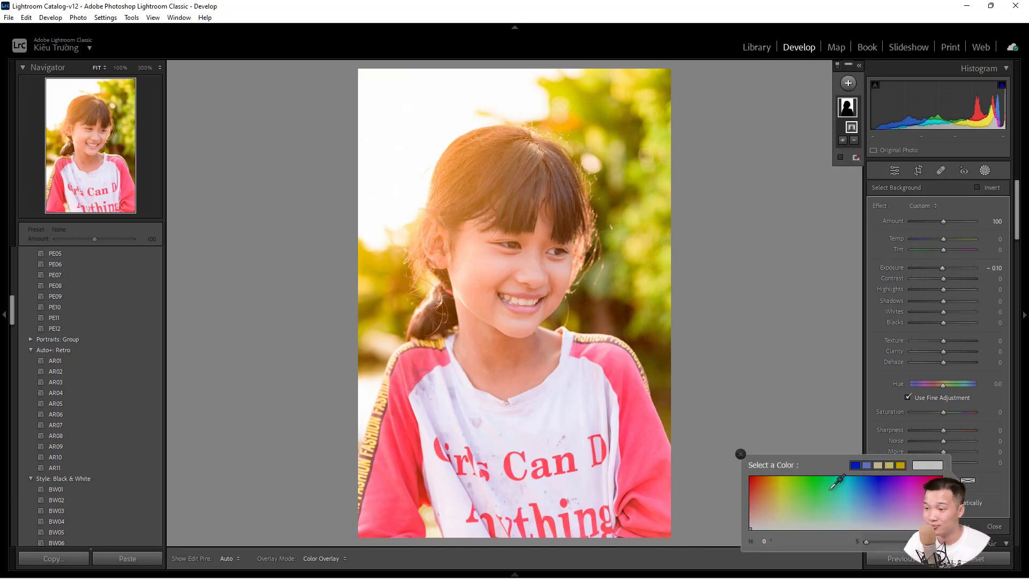
{"action": "left_click_drag", "start_coordinate": [788, 477], "coordinate": [769, 487]}
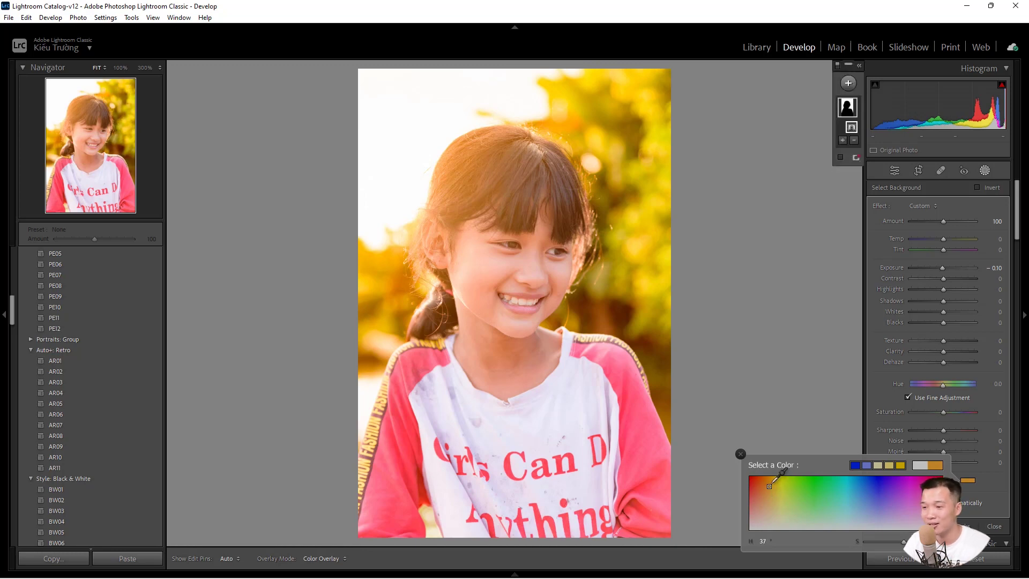
{"action": "left_click", "coordinate": [613, 123]}
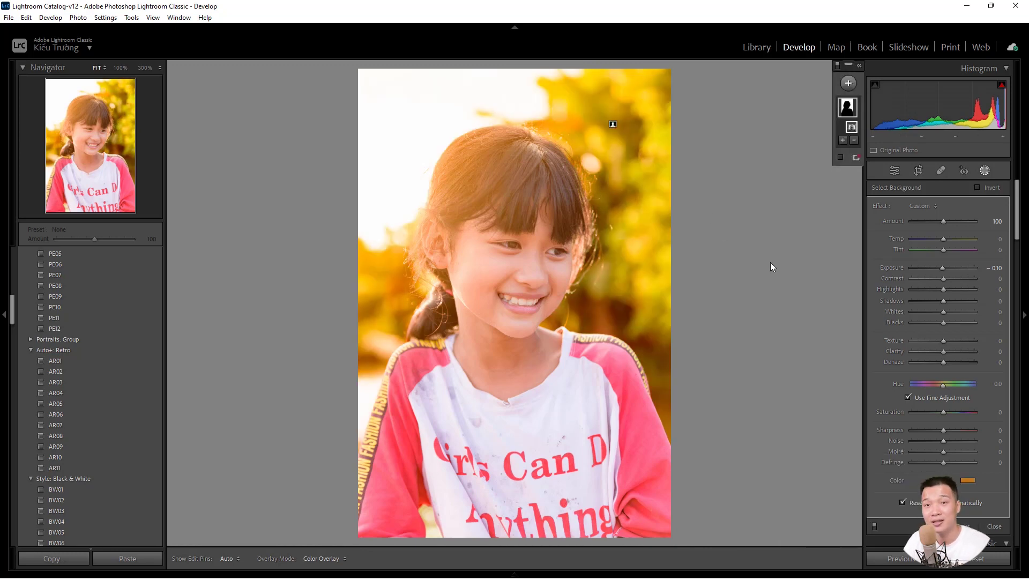
{"action": "key", "text": "y"}
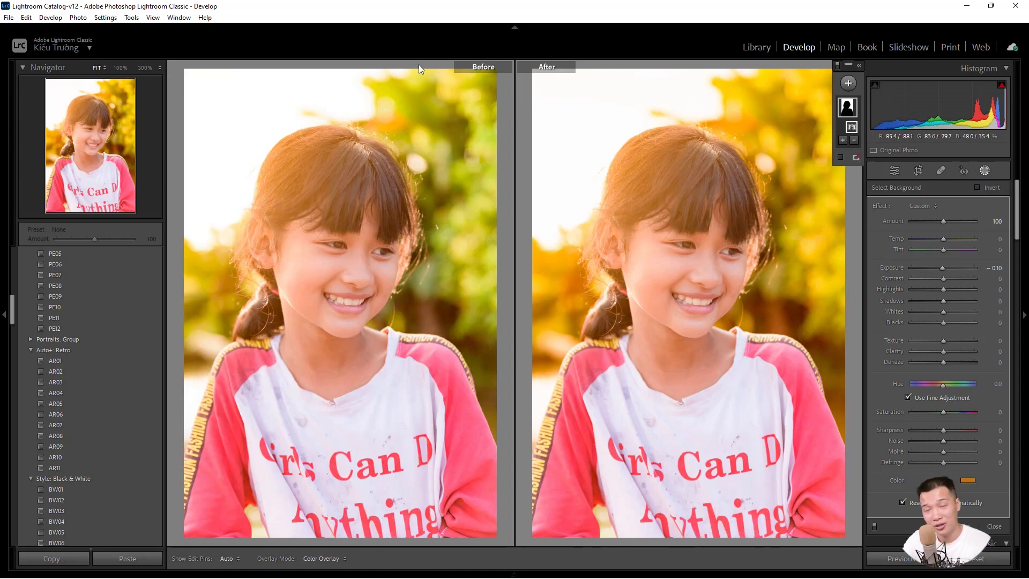
{"action": "mouse_move", "coordinate": [748, 246]}
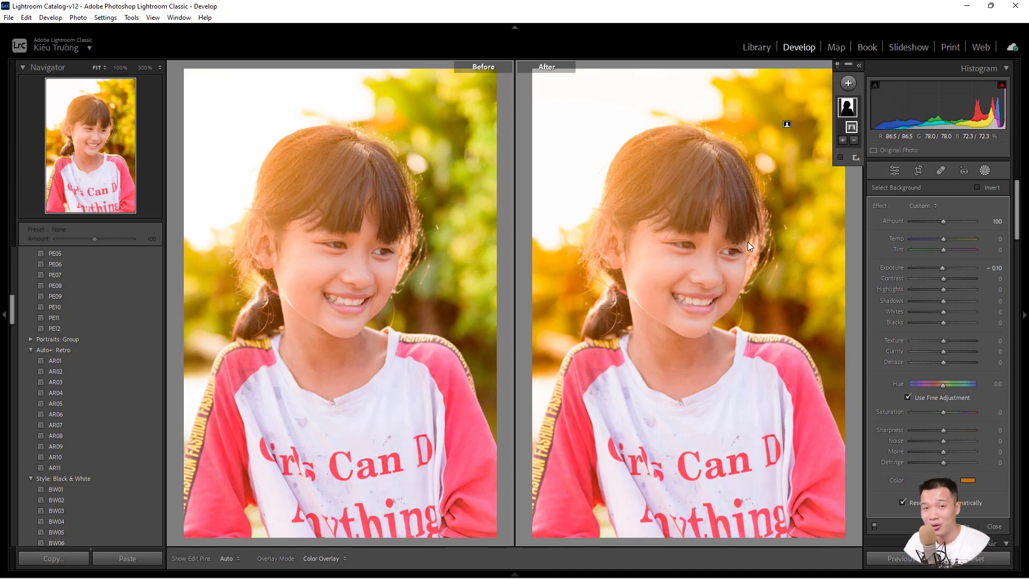
Step: Create a lips-only people mask for Person 1 and boost its saturation
{"action": "key", "text": "y"}
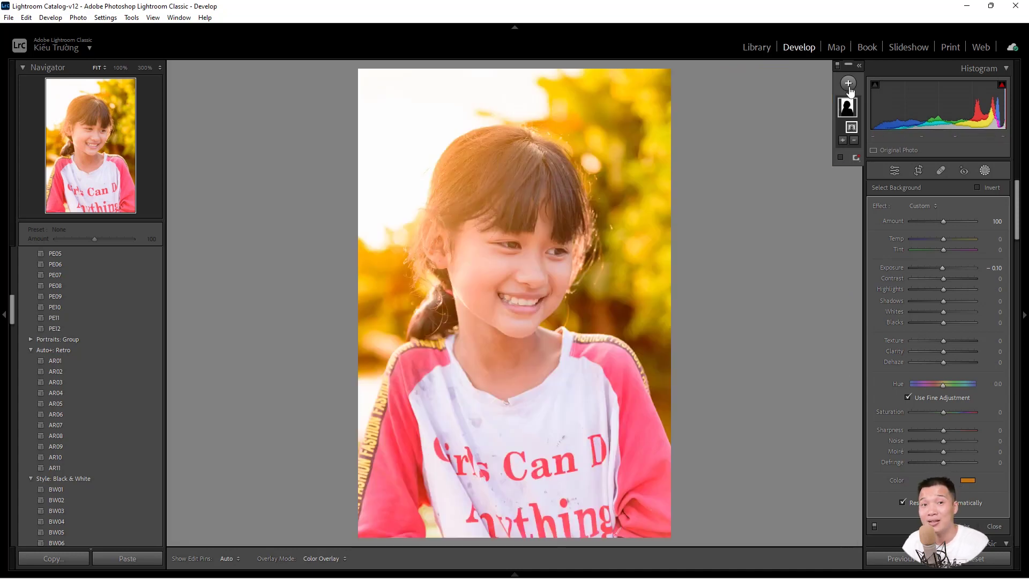
{"action": "left_click", "coordinate": [849, 84]}
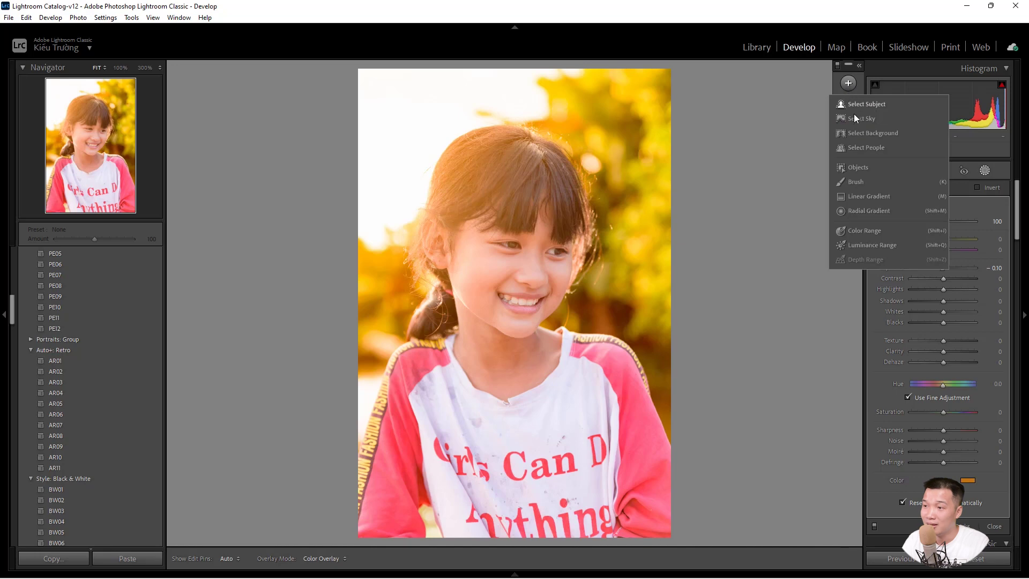
{"action": "left_click", "coordinate": [859, 148]}
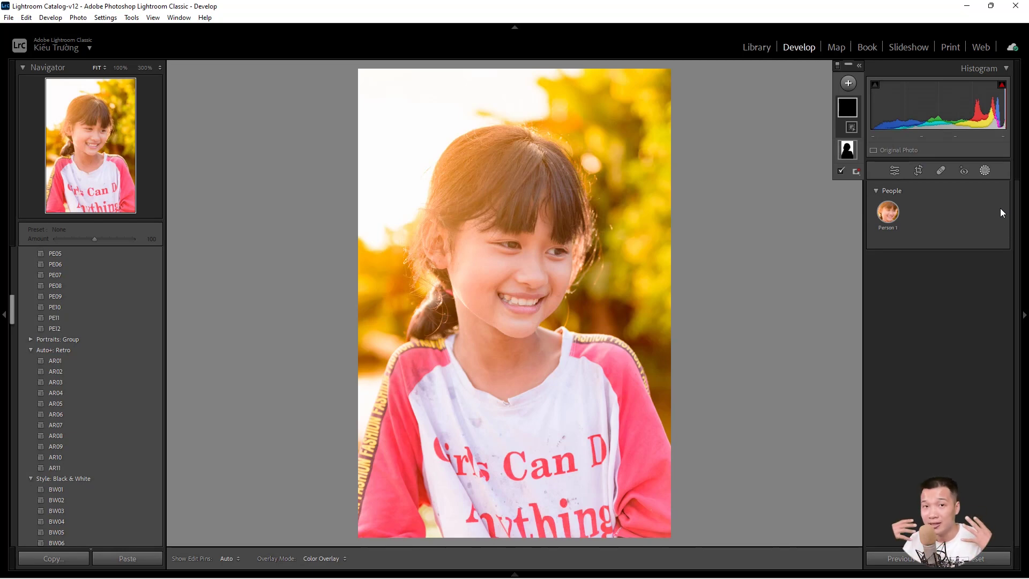
{"action": "left_click", "coordinate": [1000, 208]}
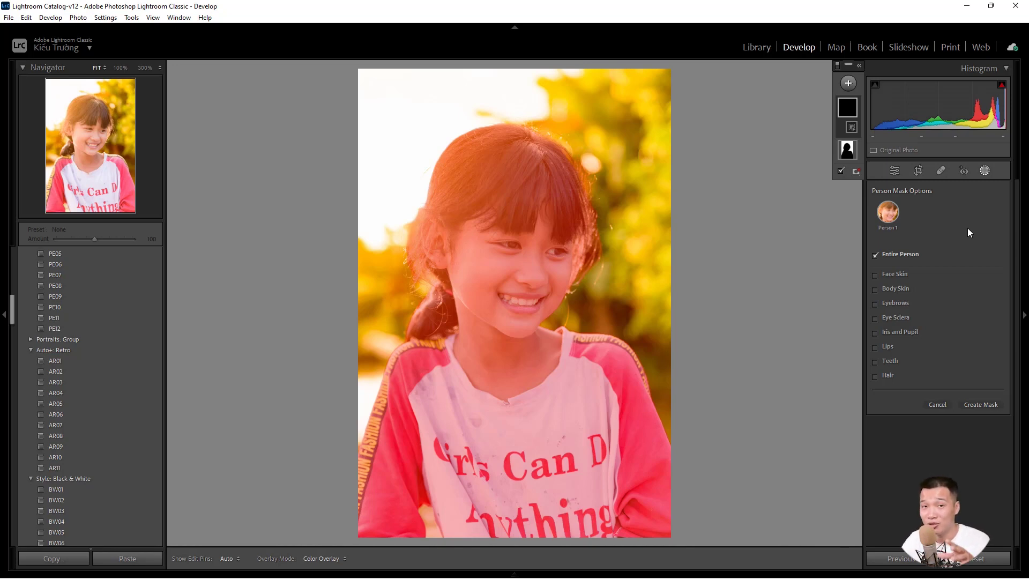
{"action": "left_click", "coordinate": [883, 346]}
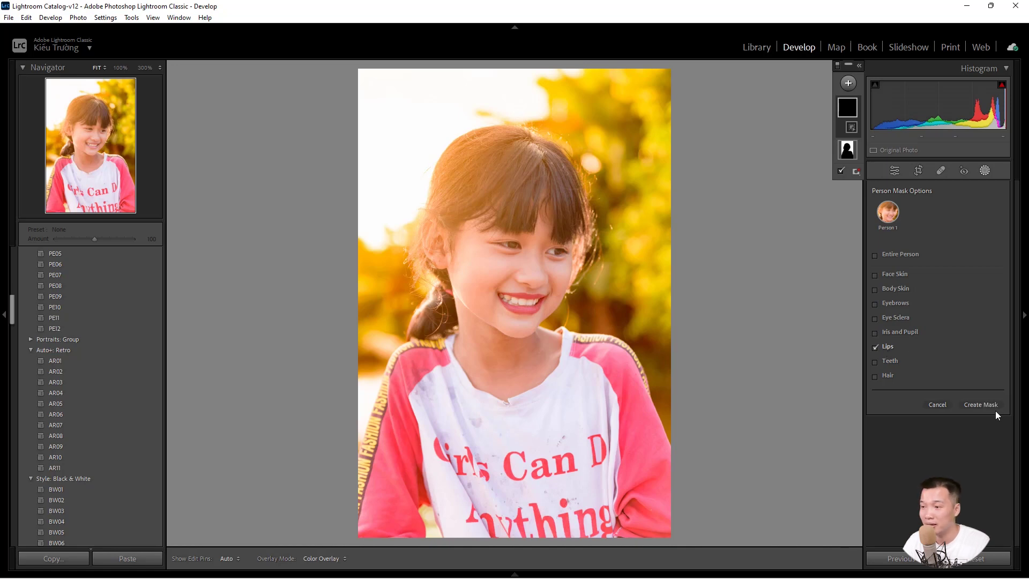
{"action": "left_click", "coordinate": [993, 405]}
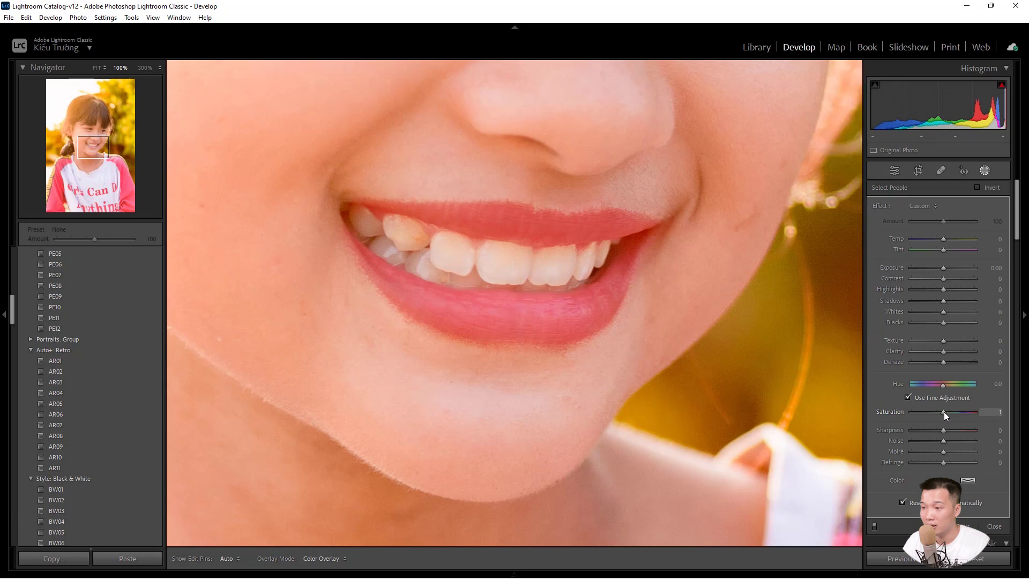
{"action": "mouse_move", "coordinate": [944, 412]}
{"action": "left_mouse_down"}
{"action": "mouse_move", "coordinate": [984, 412]}
{"action": "mouse_move", "coordinate": [962, 411]}
{"action": "left_mouse_up"}
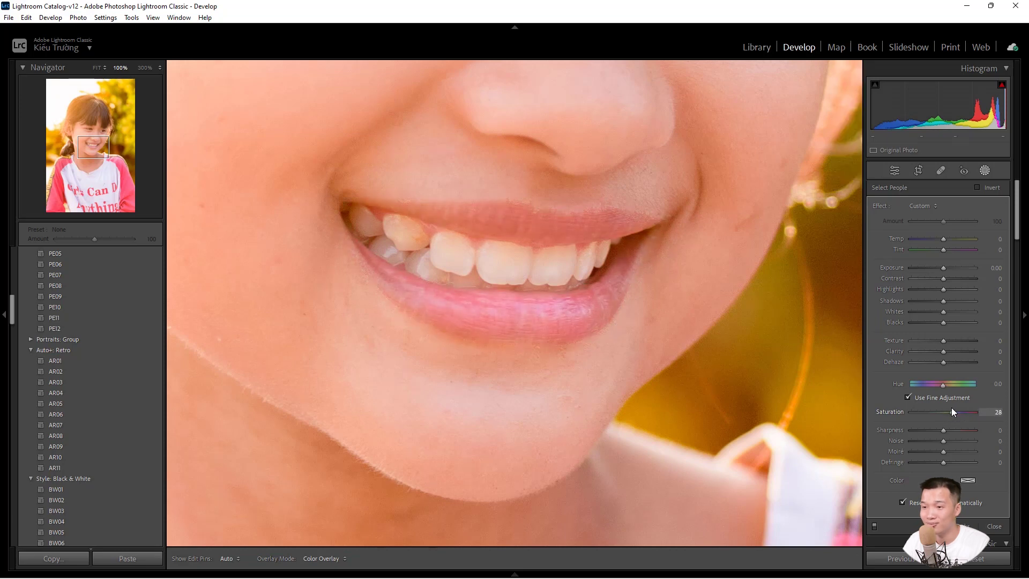
Step: Tint the lips red, ease back saturation, and try other tints toward a softer pink
{"action": "left_click", "coordinate": [968, 480]}
{"action": "left_click", "coordinate": [755, 484]}
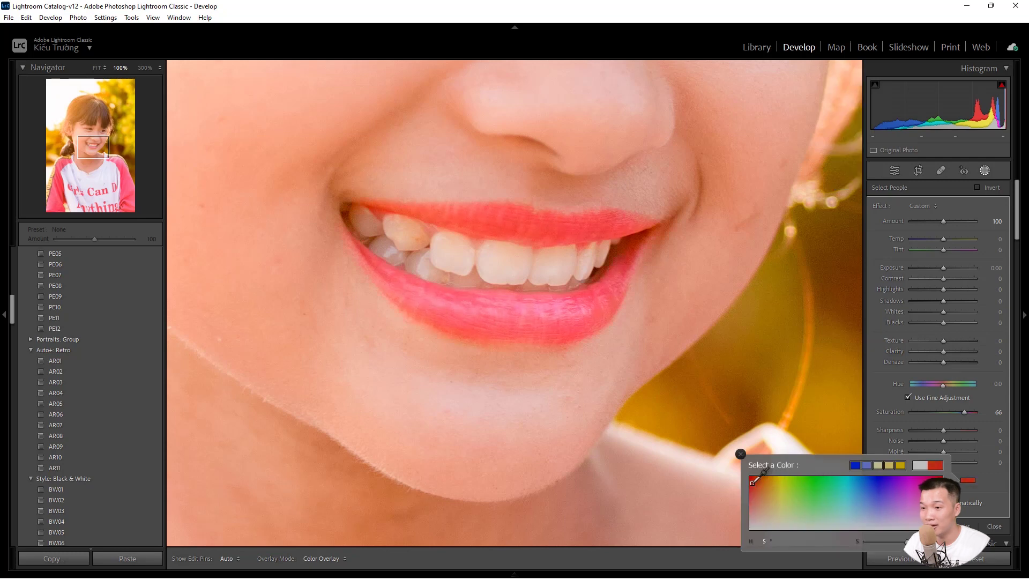
{"action": "left_click_drag", "start_coordinate": [756, 484], "coordinate": [761, 484]}
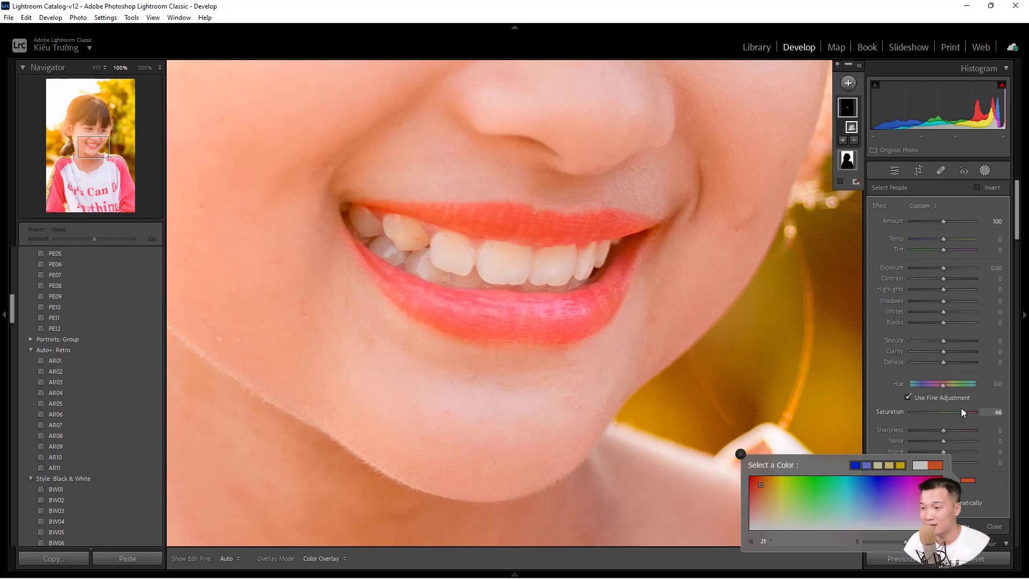
{"action": "left_click_drag", "start_coordinate": [963, 411], "coordinate": [949, 413]}
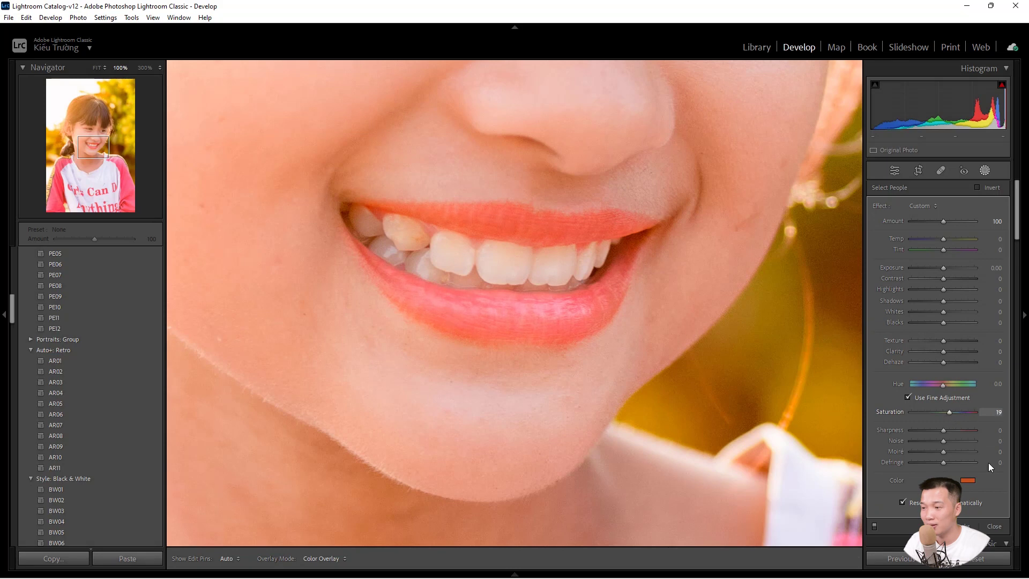
{"action": "left_click", "coordinate": [969, 480]}
{"action": "left_click", "coordinate": [775, 483]}
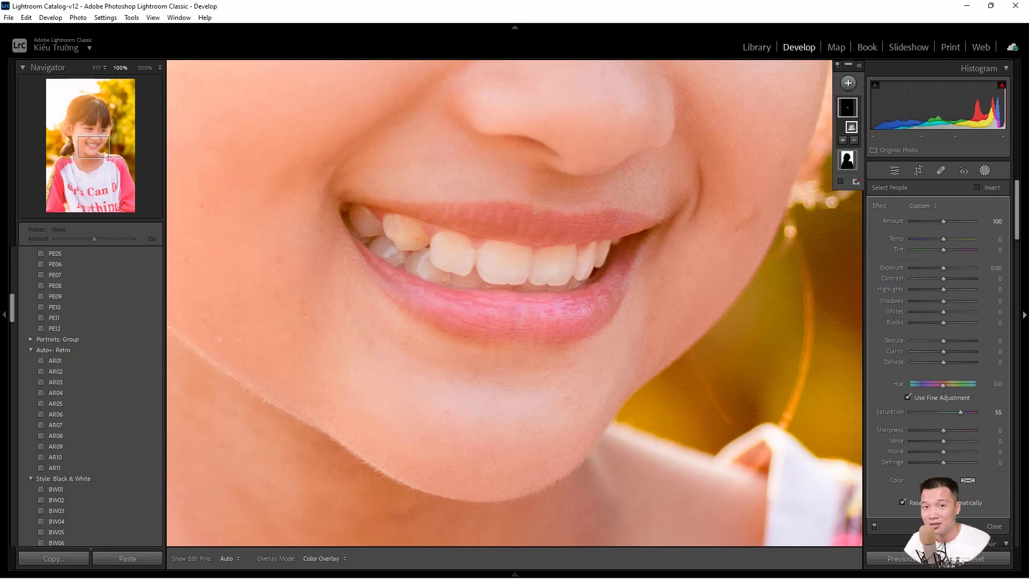
Step: Create a teeth-only mask for Person 1 and lower its saturation to -45
{"action": "key", "text": "y"}
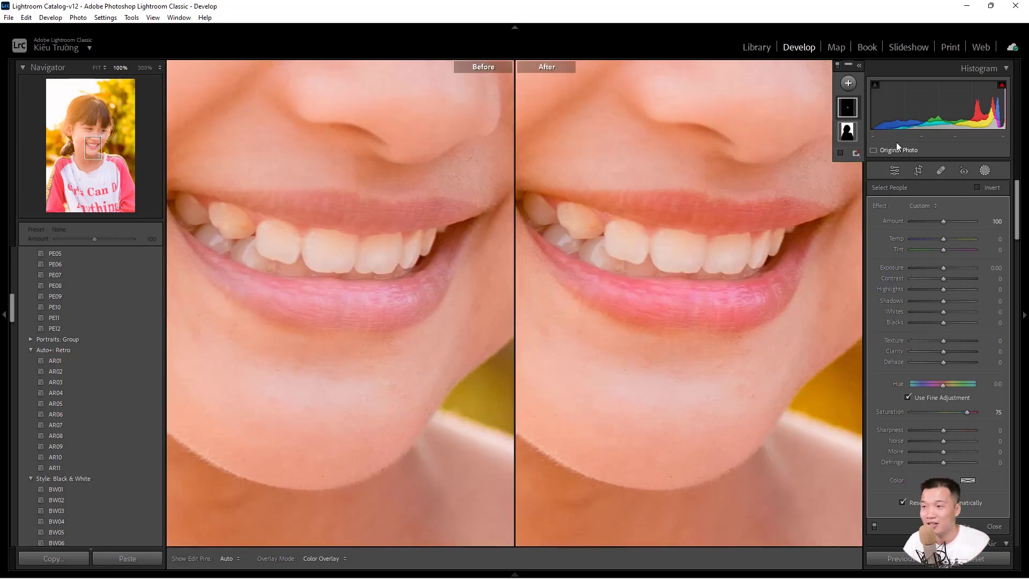
{"action": "left_click", "coordinate": [848, 83]}
{"action": "left_click", "coordinate": [881, 147]}
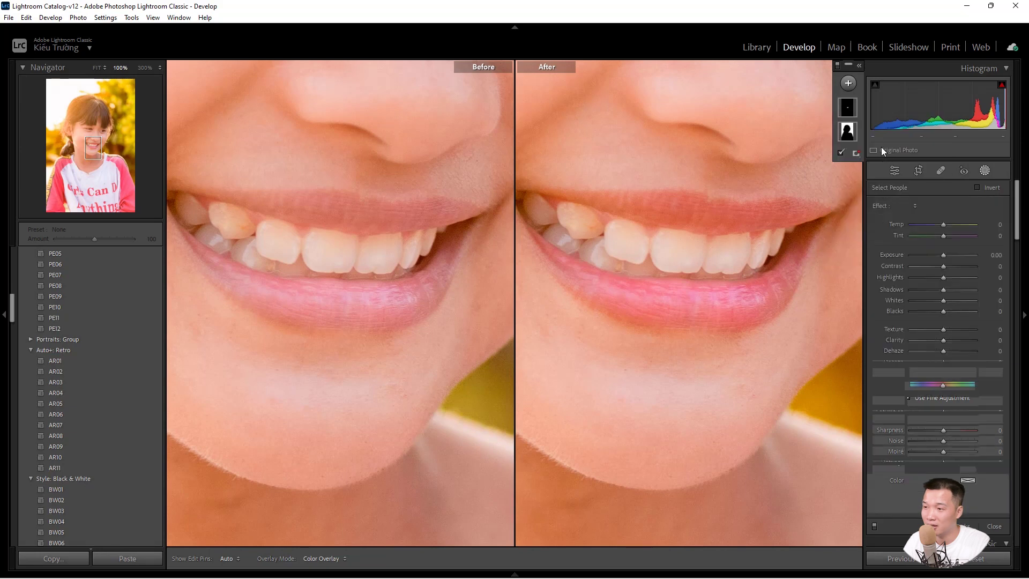
{"action": "left_click", "coordinate": [894, 219]}
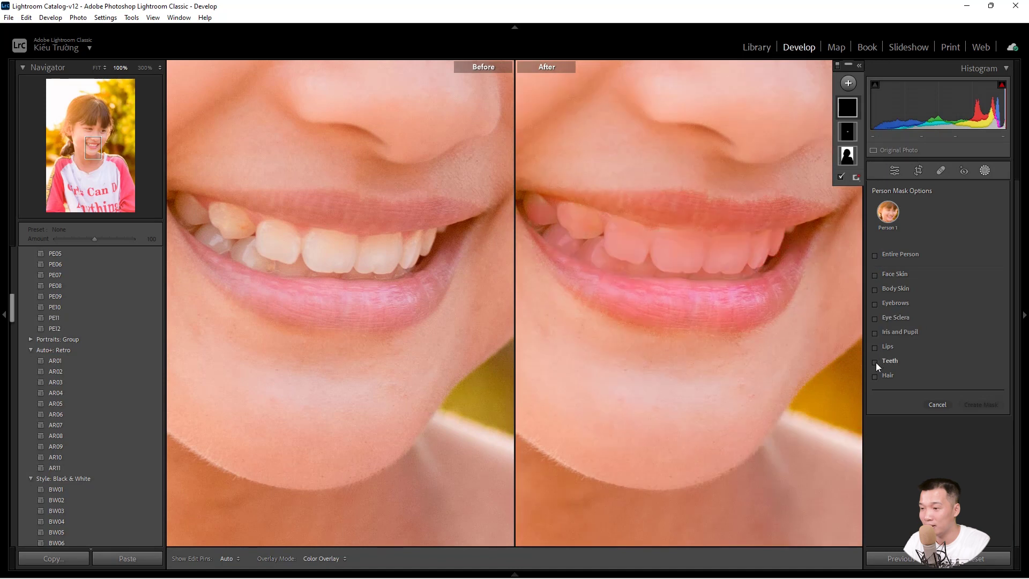
{"action": "left_click", "coordinate": [875, 362]}
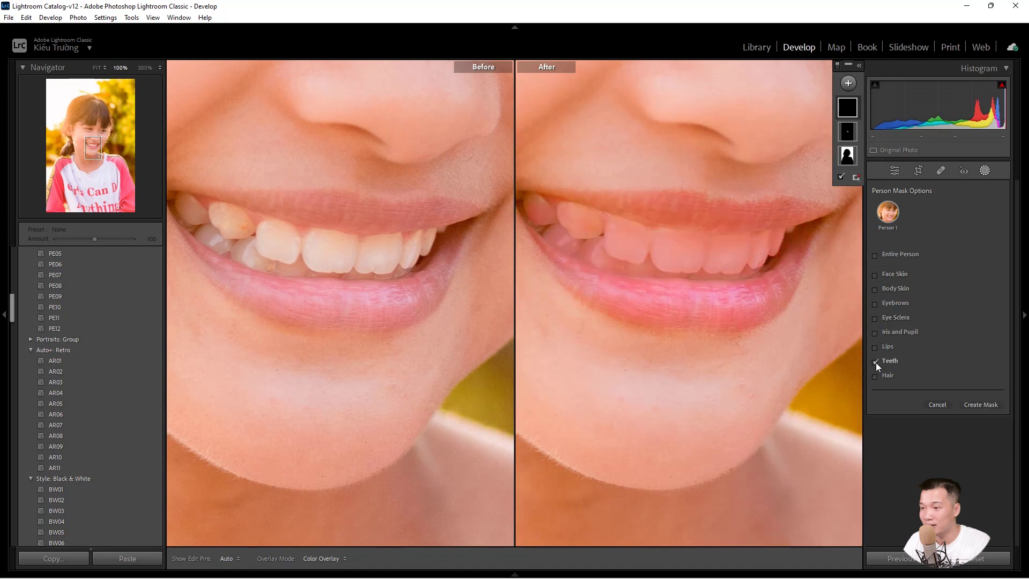
{"action": "left_click", "coordinate": [982, 405]}
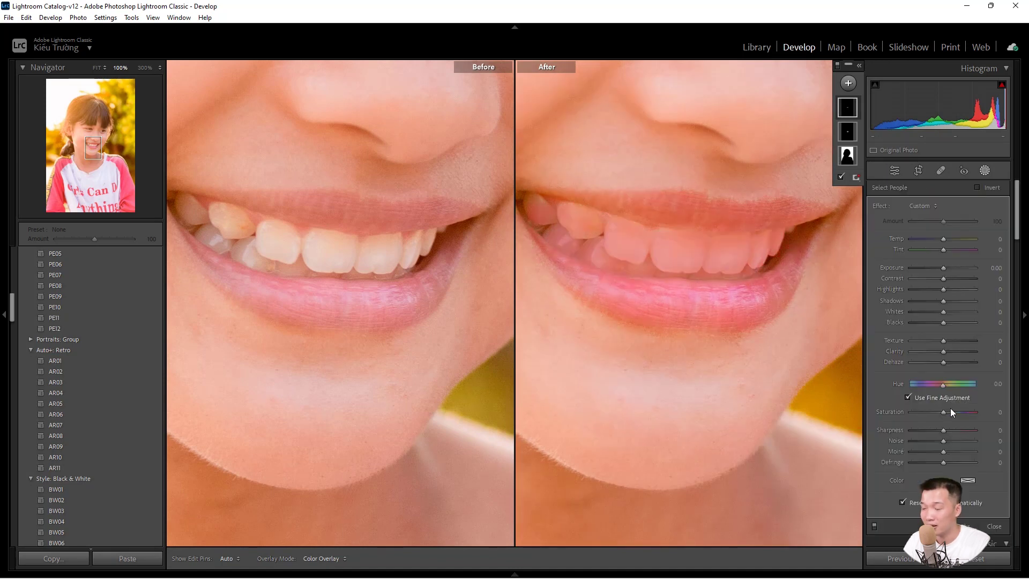
{"action": "left_click_drag", "start_coordinate": [943, 413], "coordinate": [931, 414]}
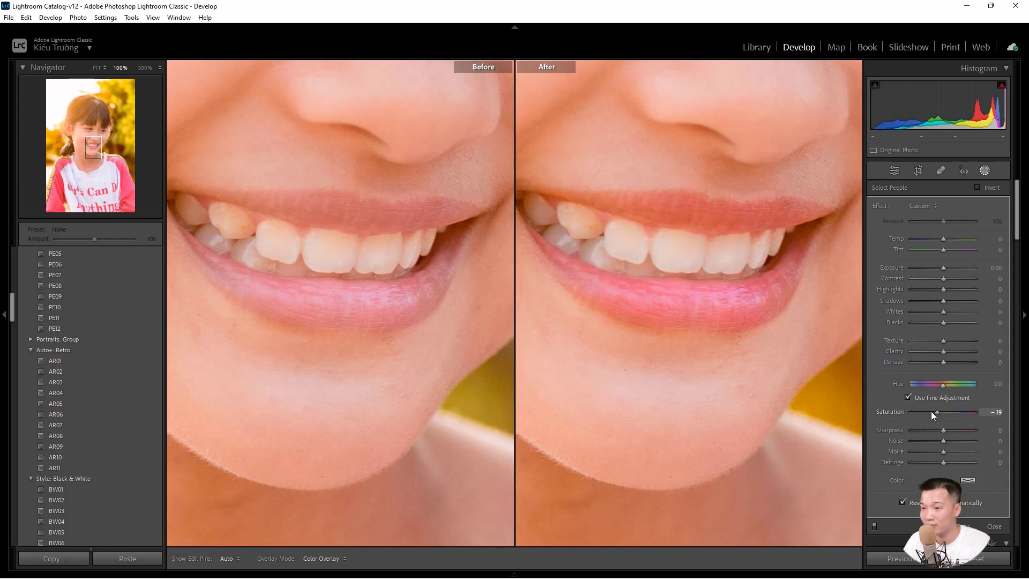
{"action": "left_click_drag", "start_coordinate": [932, 413], "coordinate": [929, 413]}
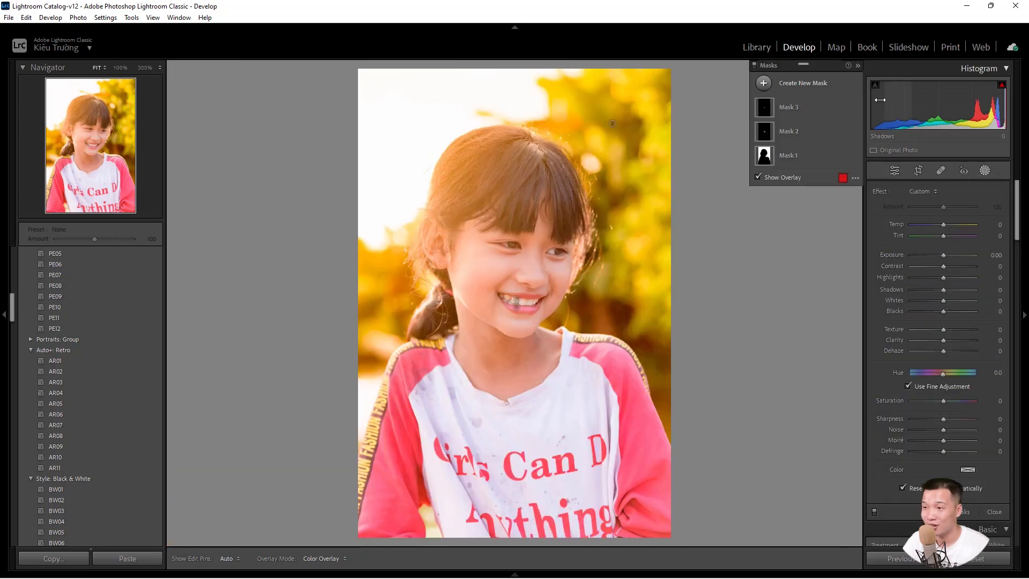
Step: Create a people mask limited to the girl's hair
{"action": "left_click", "coordinate": [764, 83]}
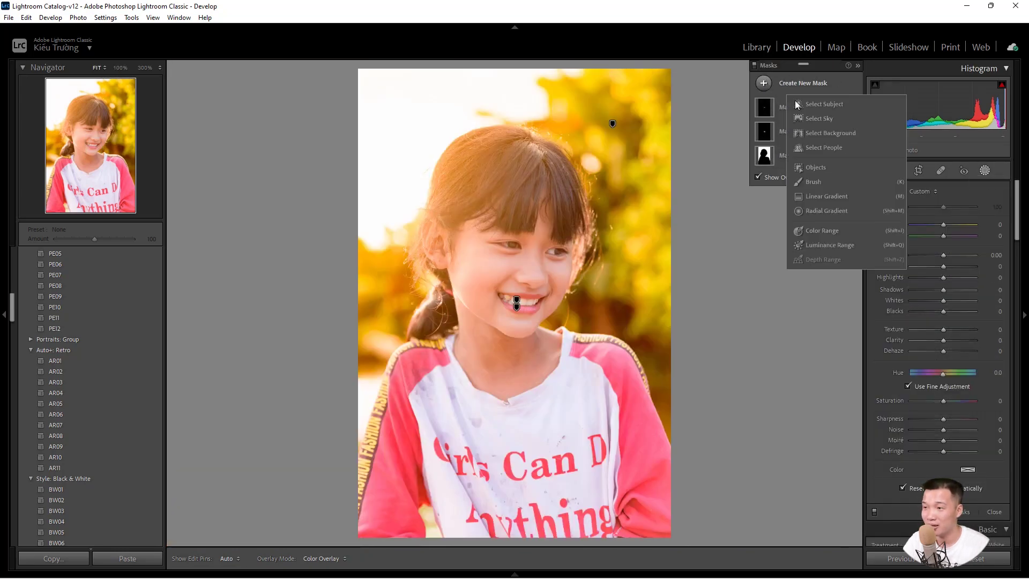
{"action": "left_click", "coordinate": [824, 148]}
{"action": "left_click", "coordinate": [876, 375]}
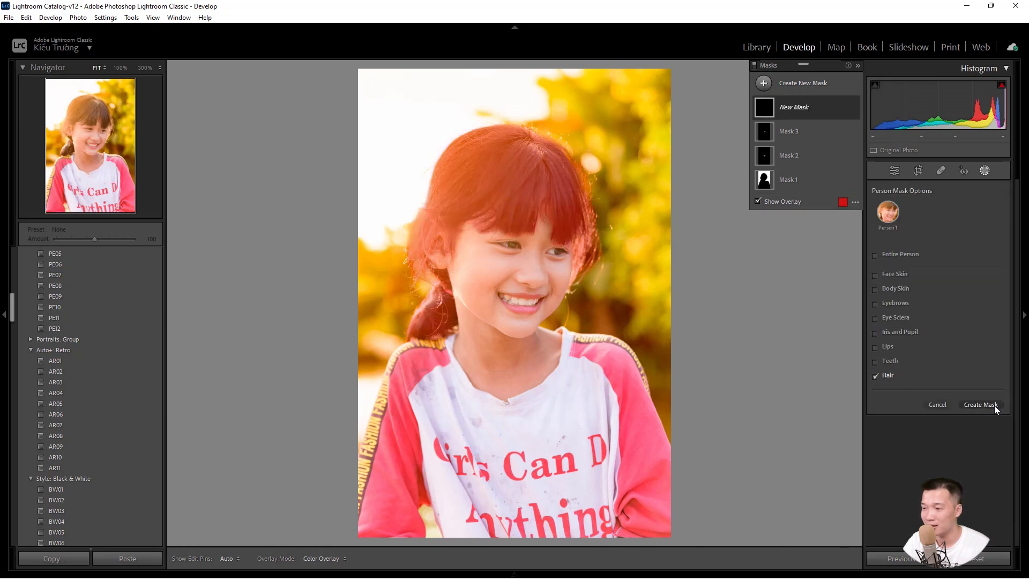
{"action": "left_click", "coordinate": [994, 405]}
Step: Give the hair mask a warm orange tint
{"action": "left_click", "coordinate": [968, 481]}
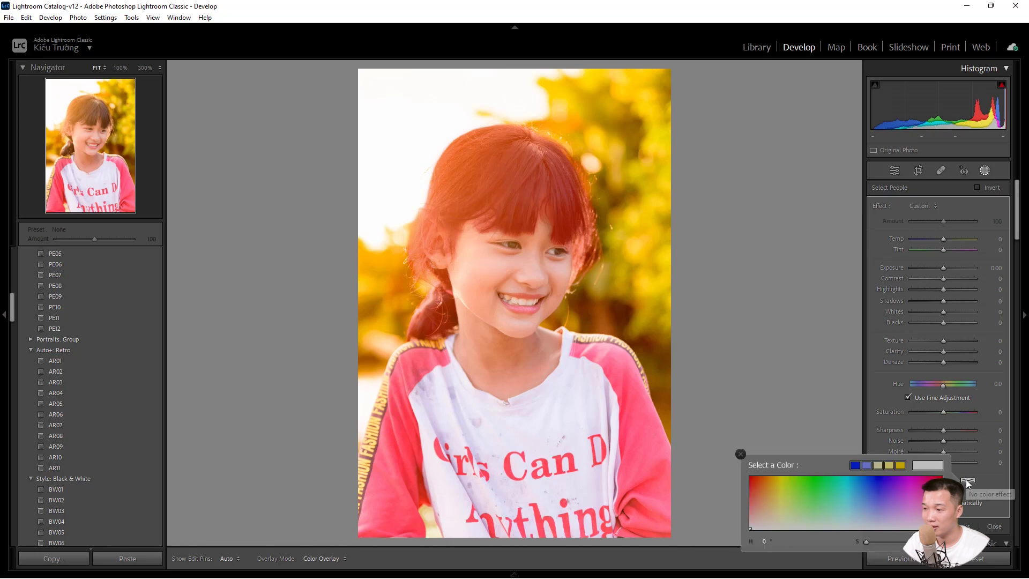
{"action": "left_click", "coordinate": [768, 485]}
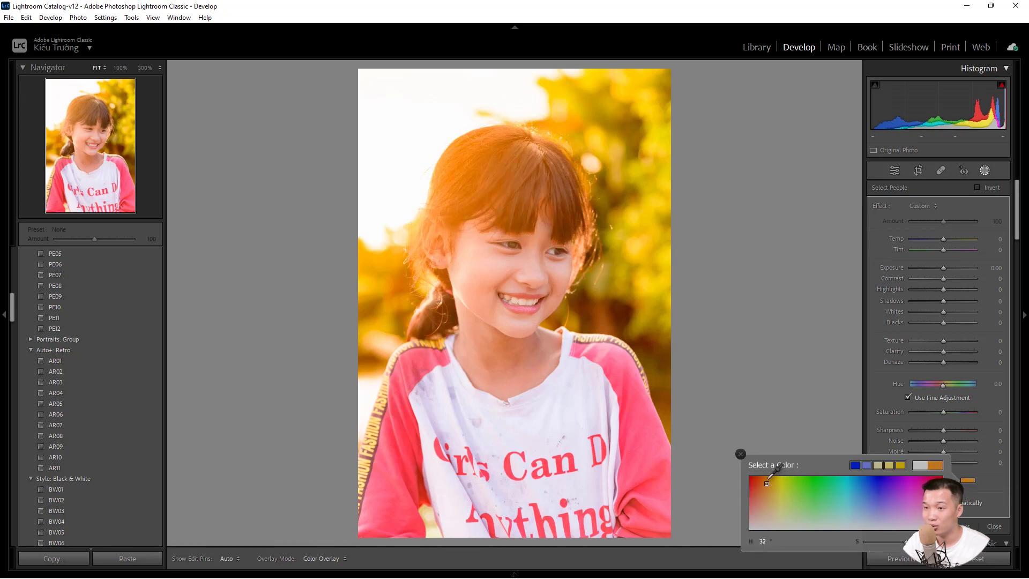
{"action": "left_click_drag", "start_coordinate": [767, 486], "coordinate": [755, 474]}
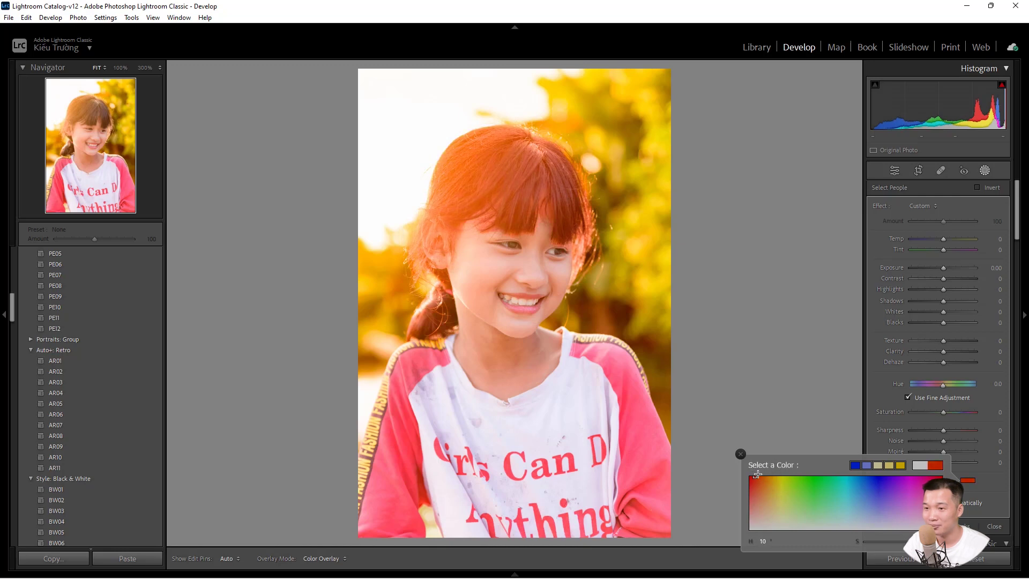
{"action": "left_click_drag", "start_coordinate": [755, 474], "coordinate": [773, 478]}
{"action": "left_click", "coordinate": [764, 111]}
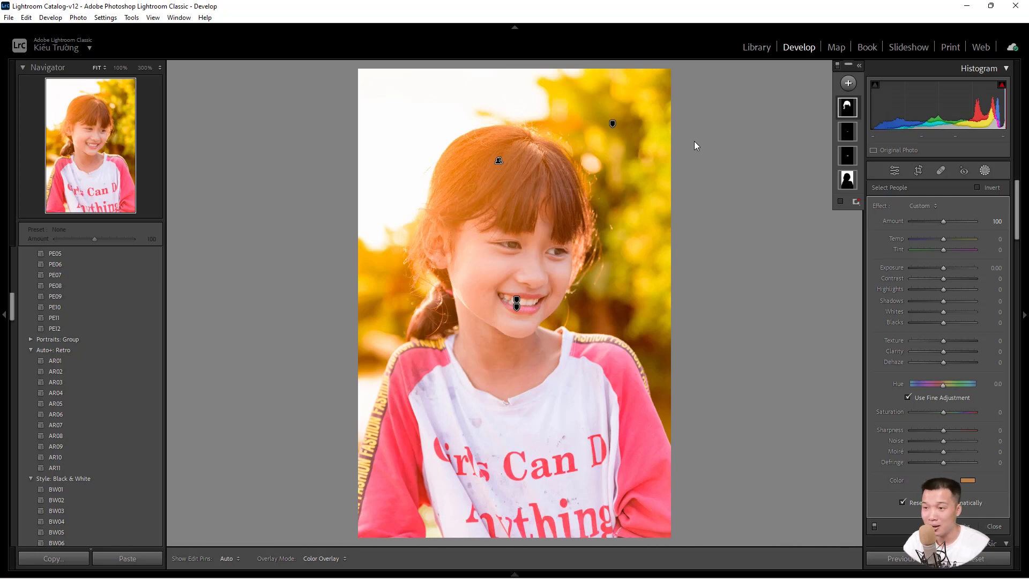
Step: Toggle Before/After view to compare the edited portrait with the original
{"action": "key", "text": "y"}
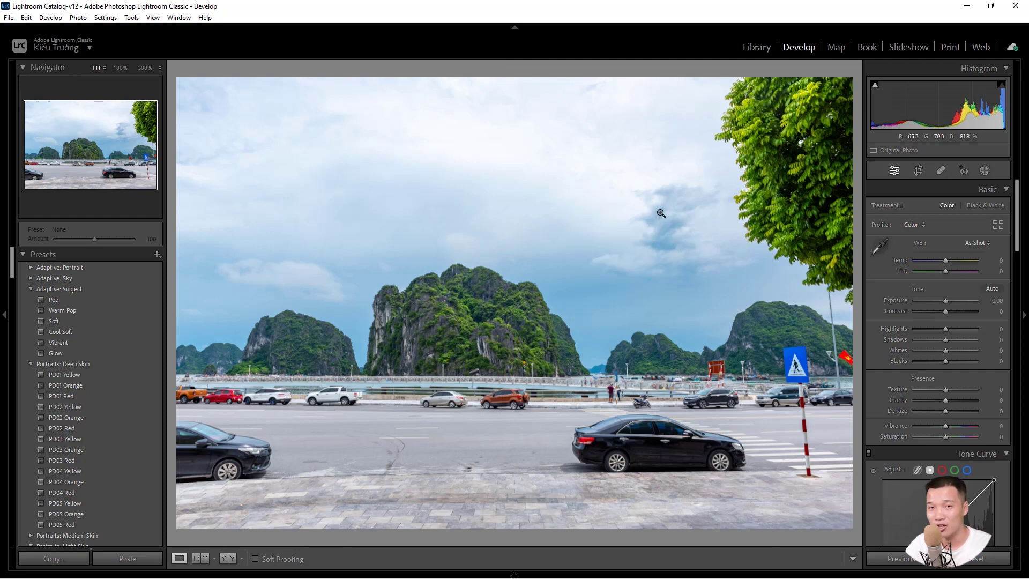
Step: Start an Objects mask and brush over the black foreground car to select it
{"action": "left_click", "coordinate": [985, 171]}
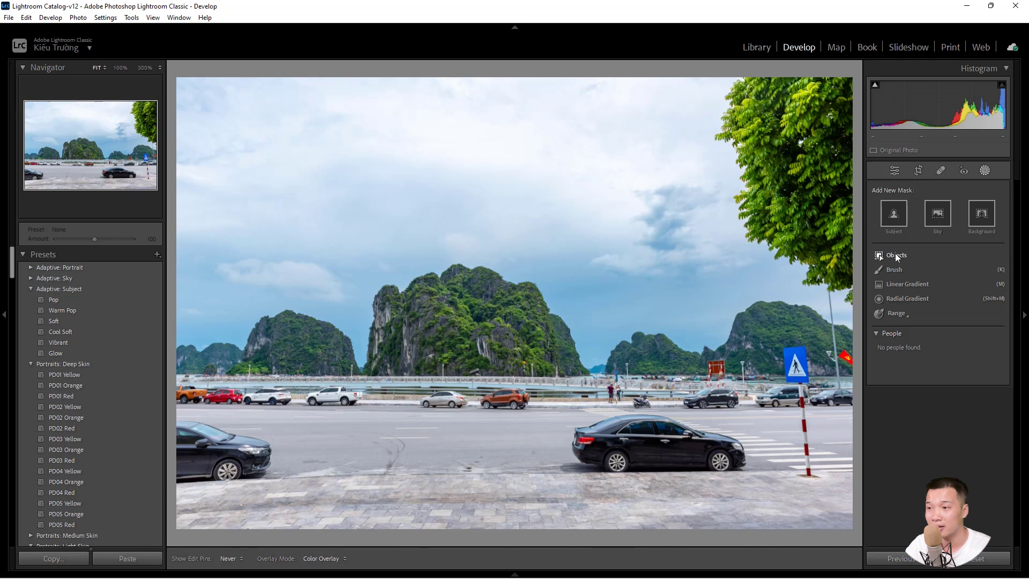
{"action": "left_click", "coordinate": [894, 255]}
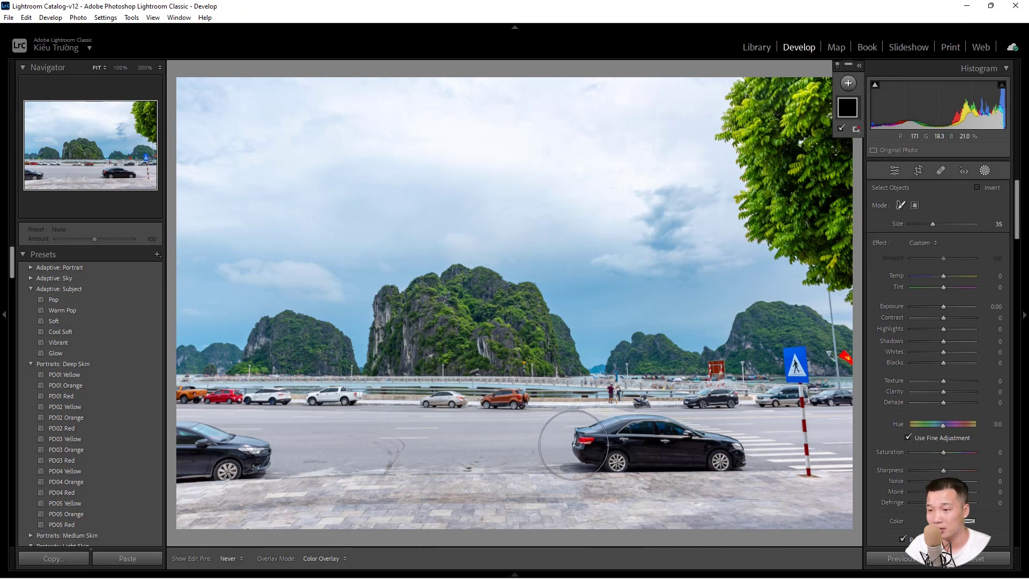
{"action": "left_click_drag", "start_coordinate": [573, 445], "coordinate": [726, 455]}
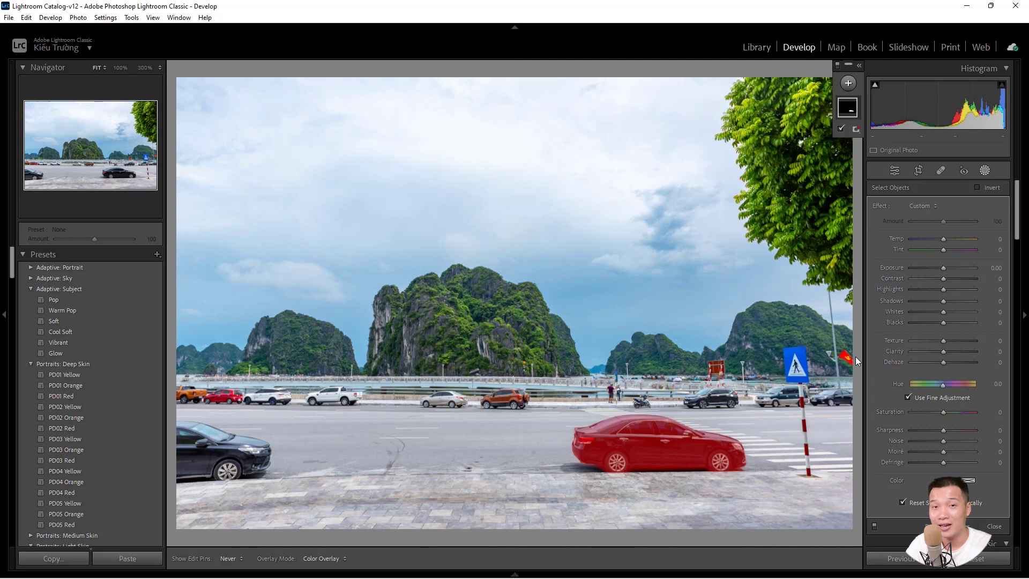
Step: Give the black car mask exposure +0.71 and saturation +60, then start another Objects mask
{"action": "left_click_drag", "start_coordinate": [945, 267], "coordinate": [949, 268]}
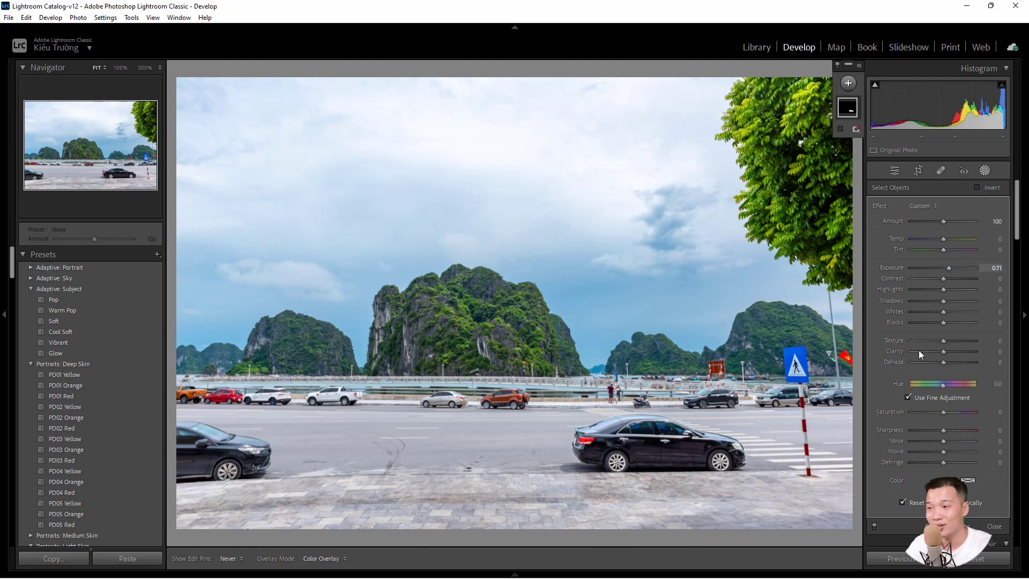
{"action": "left_click_drag", "start_coordinate": [943, 412], "coordinate": [962, 413]}
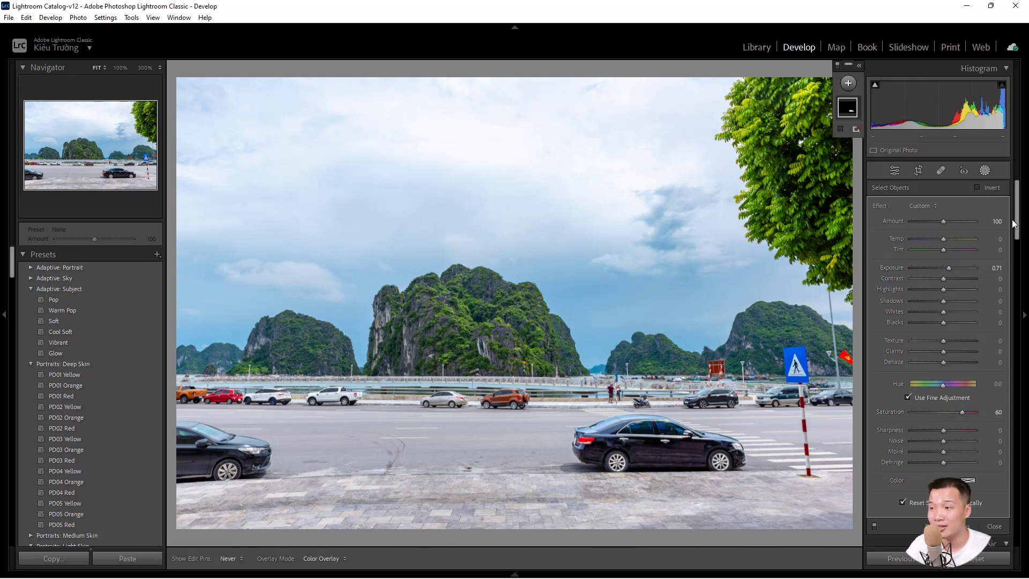
{"action": "mouse_move", "coordinate": [1015, 224]}
{"action": "left_mouse_down"}
{"action": "mouse_move", "coordinate": [1017, 253]}
{"action": "mouse_move", "coordinate": [1013, 211]}
{"action": "left_mouse_up"}
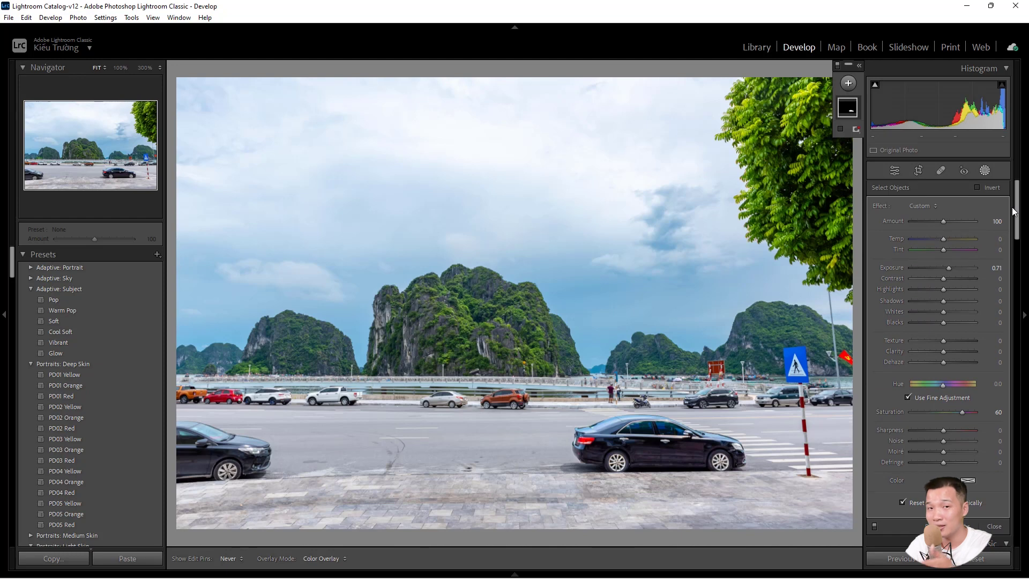
{"action": "left_click", "coordinate": [911, 185]}
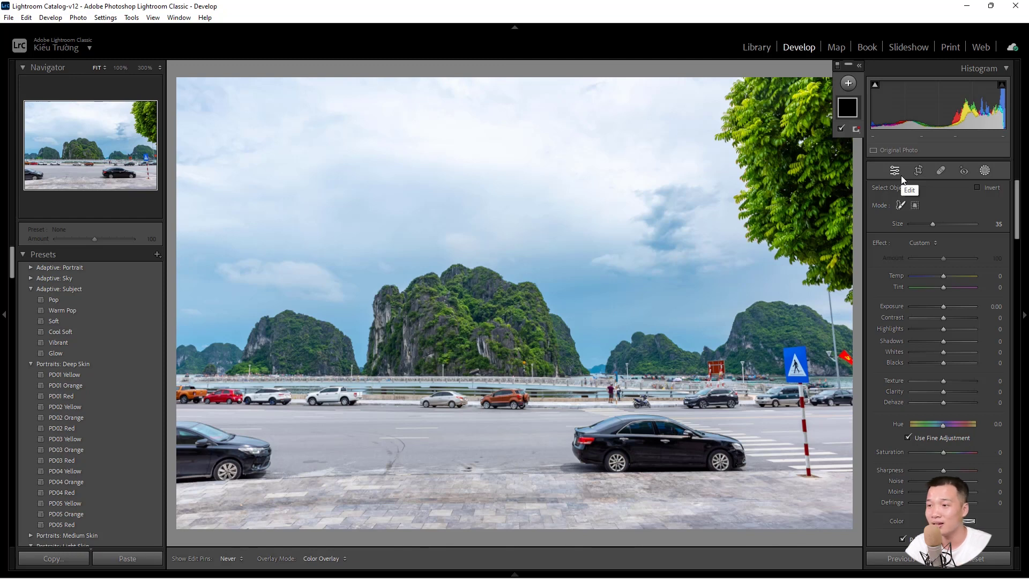
Step: Create rectangle object masks for the dark left-edge car and the distant orange car
{"action": "left_click", "coordinate": [915, 206]}
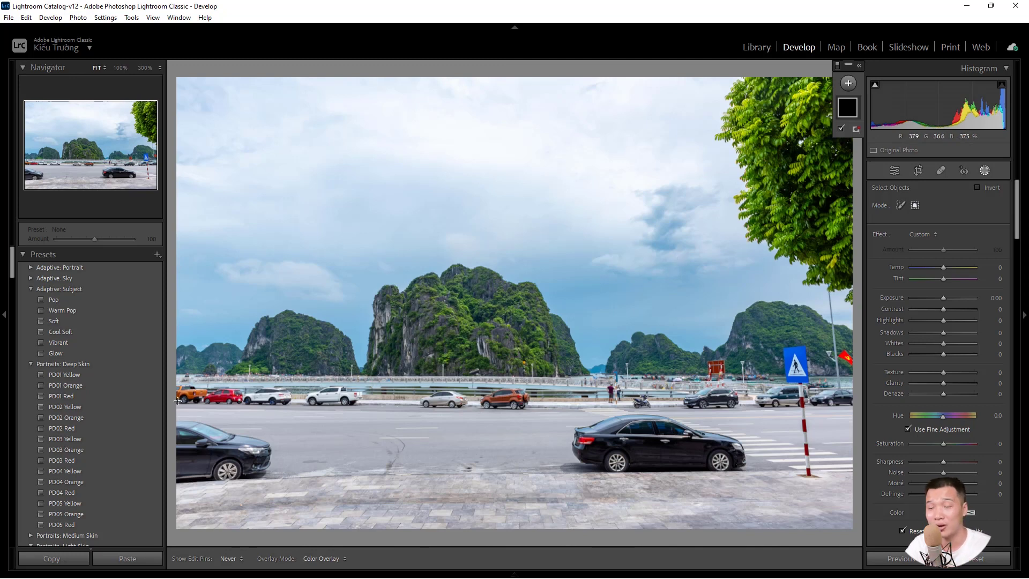
{"action": "left_click_drag", "start_coordinate": [177, 401], "coordinate": [288, 499]}
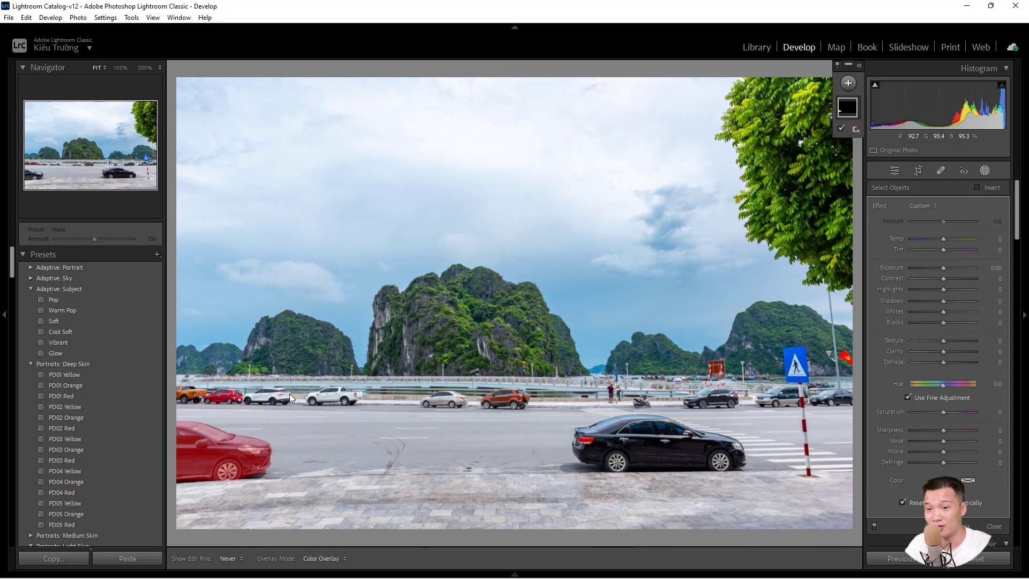
{"action": "left_click", "coordinate": [848, 85]}
{"action": "left_click", "coordinate": [864, 167]}
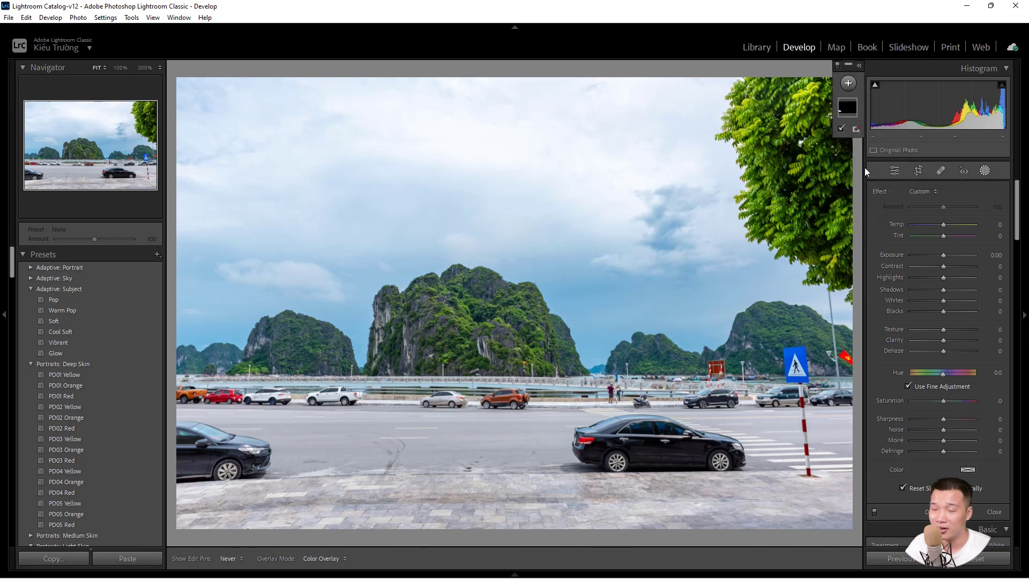
{"action": "left_click", "coordinate": [524, 410]}
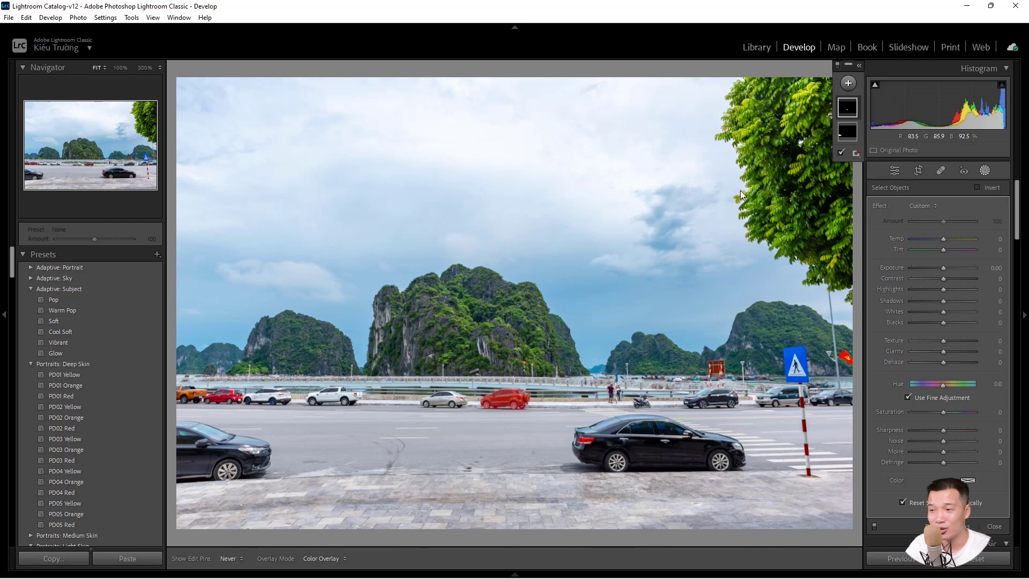
Step: Add a rectangle object mask around the blue pedestrian-crossing sign
{"action": "left_click", "coordinate": [848, 82]}
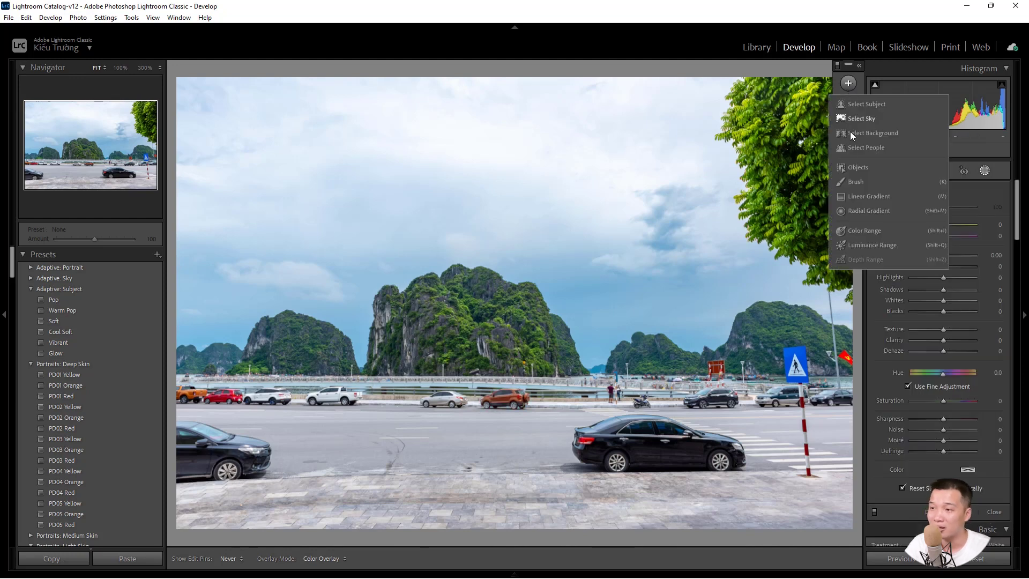
{"action": "left_click", "coordinate": [856, 168]}
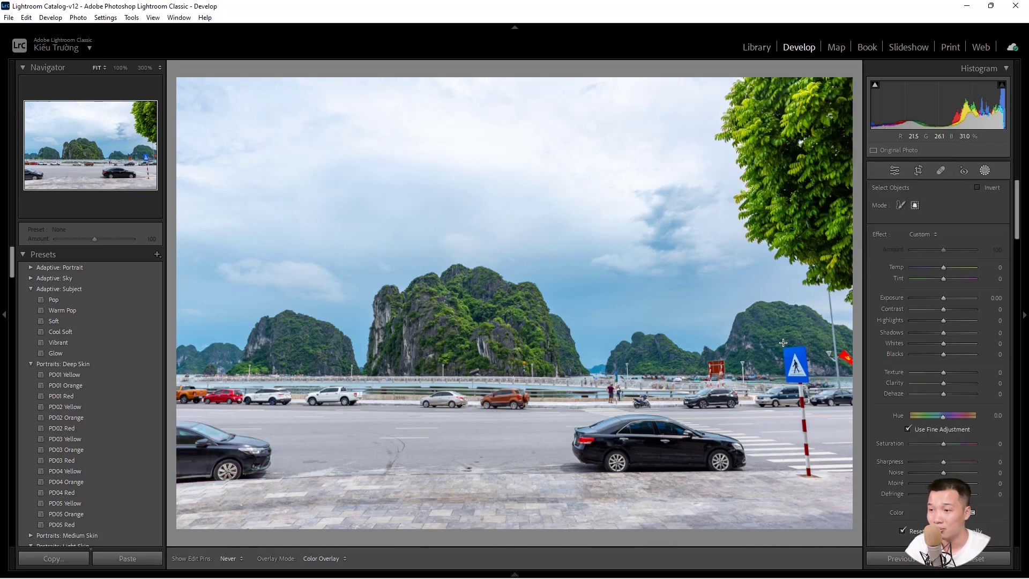
{"action": "left_click_drag", "start_coordinate": [783, 343], "coordinate": [810, 383]}
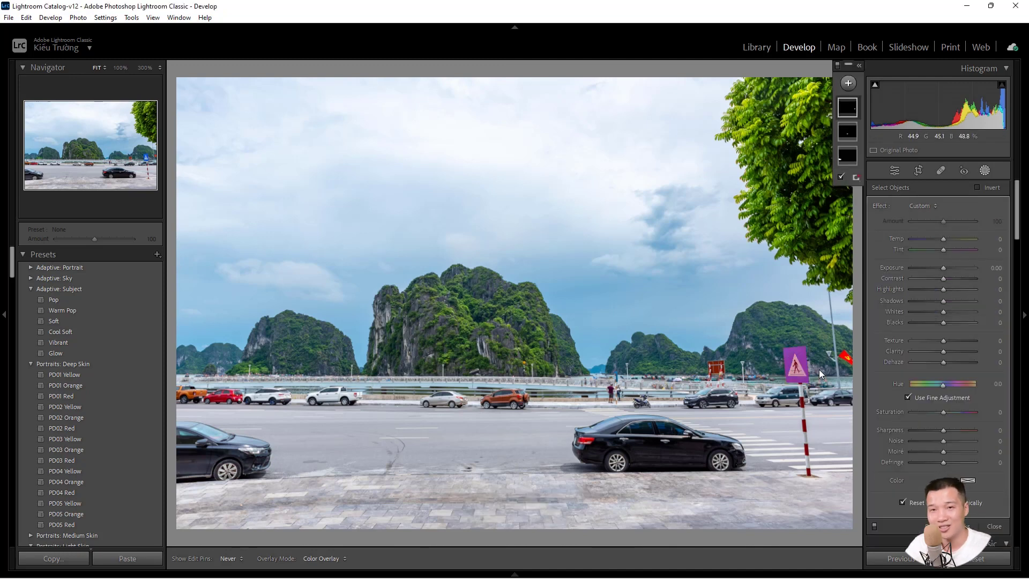
Step: Raise the sign mask's exposure to about +0.64 and lower its saturation to -43
{"action": "left_click", "coordinate": [945, 268]}
{"action": "left_click_drag", "start_coordinate": [946, 268], "coordinate": [957, 265]}
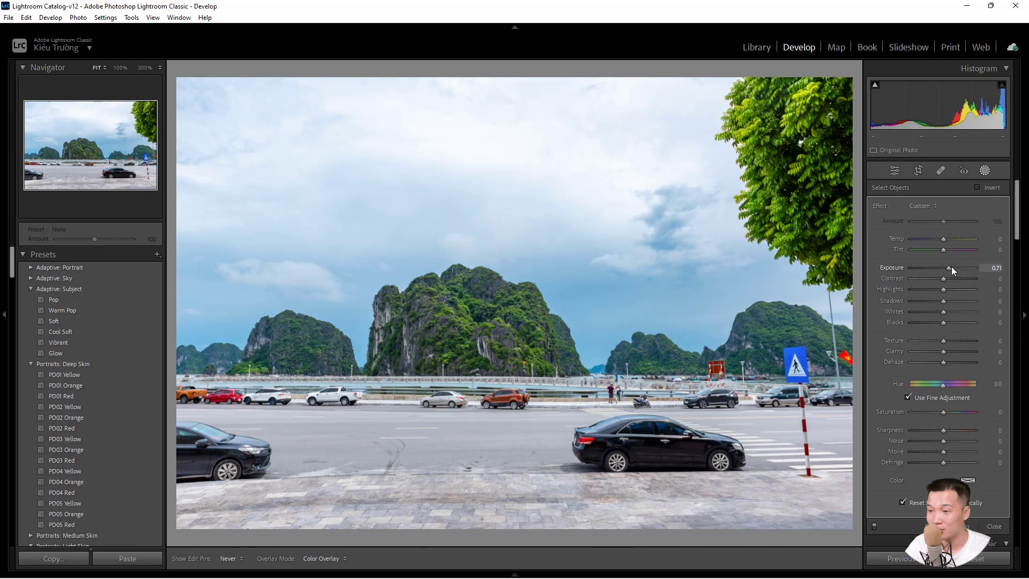
{"action": "mouse_move", "coordinate": [944, 412]}
{"action": "left_mouse_down"}
{"action": "mouse_move", "coordinate": [931, 409]}
{"action": "mouse_move", "coordinate": [963, 413]}
{"action": "left_mouse_up"}
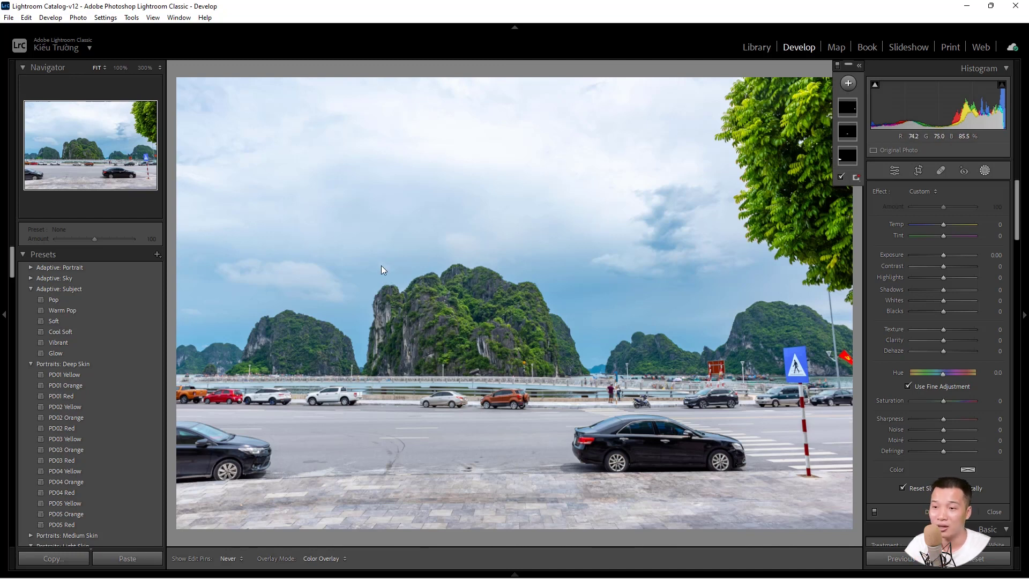
Step: Box the central limestone mountain as an object mask and boost its saturation to +75
{"action": "left_click", "coordinate": [849, 83]}
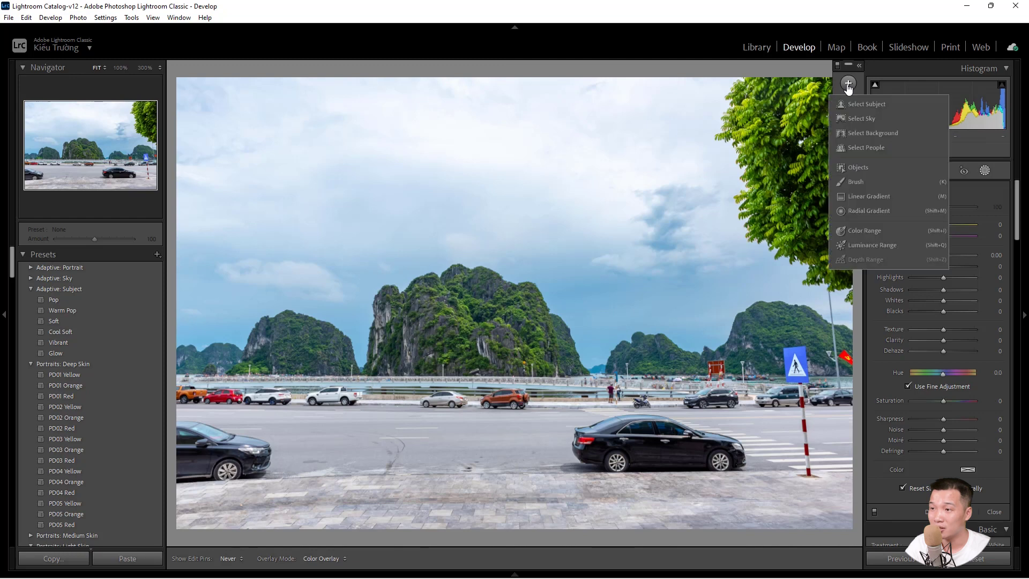
{"action": "left_click", "coordinate": [858, 167]}
{"action": "left_click_drag", "start_coordinate": [368, 262], "coordinate": [589, 371]}
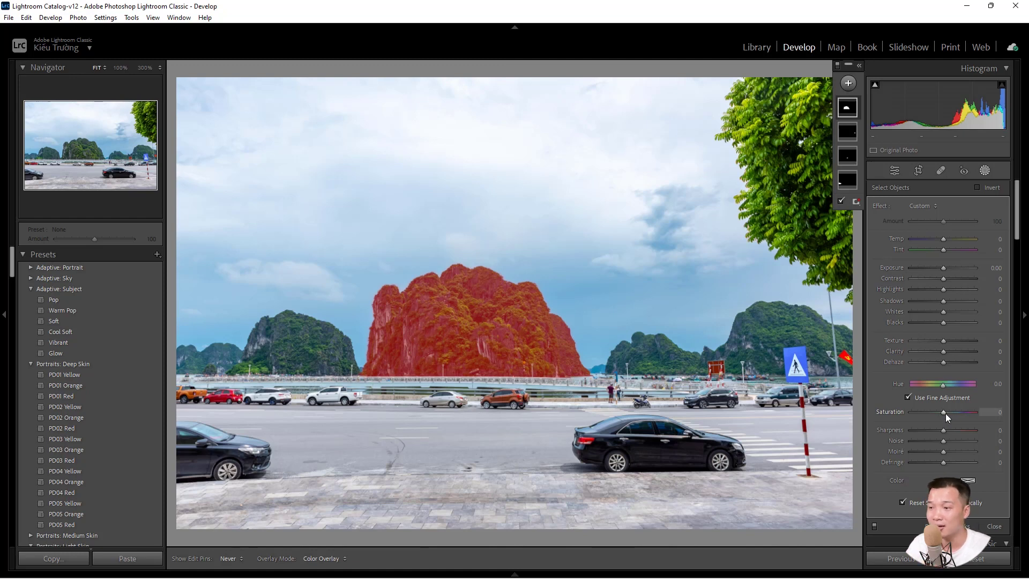
{"action": "left_click_drag", "start_coordinate": [945, 413], "coordinate": [976, 410]}
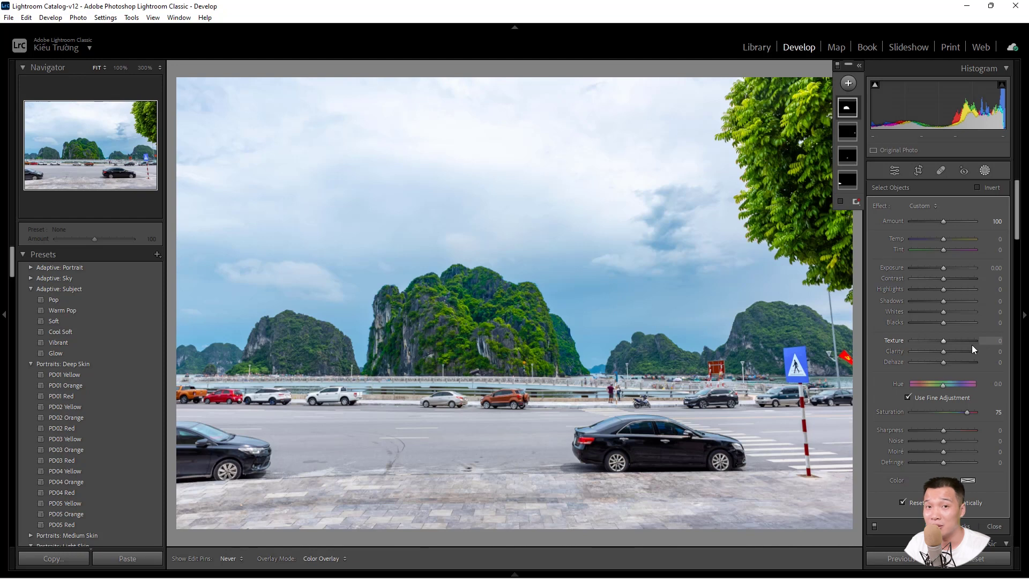